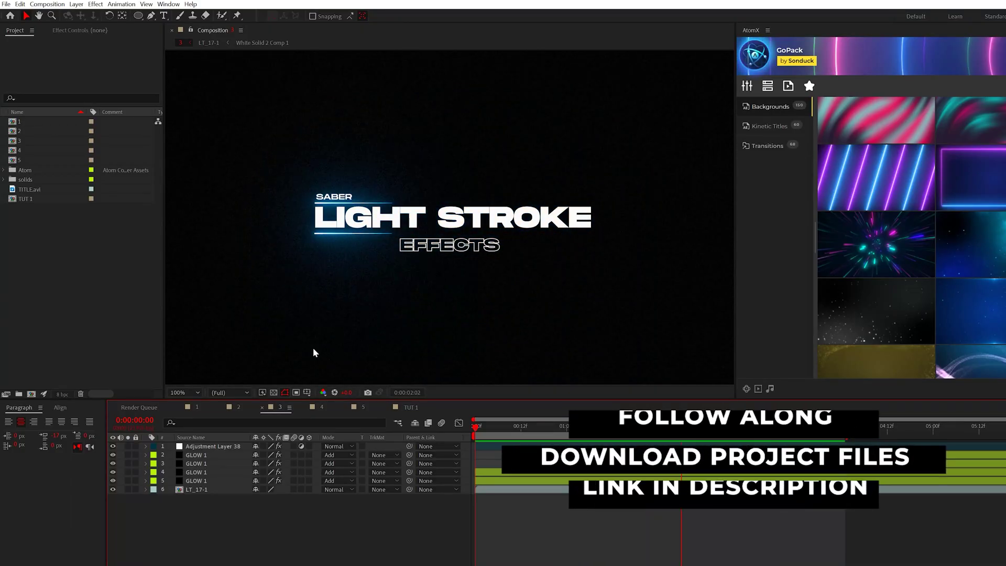
- In TUT 1, create a new solid layer named Light
left_click(406, 407)
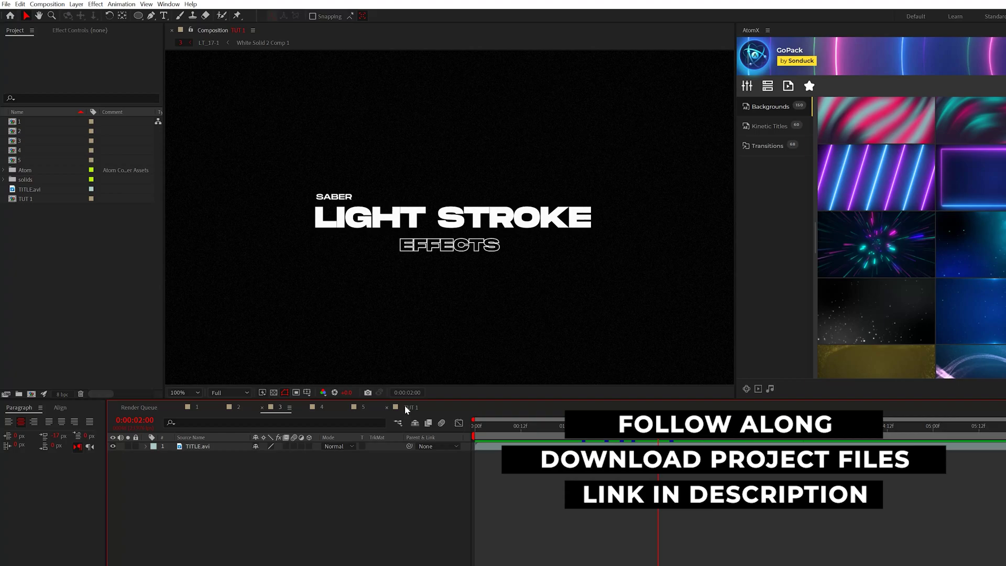
left_click(76, 4)
mouse_move(102, 16)
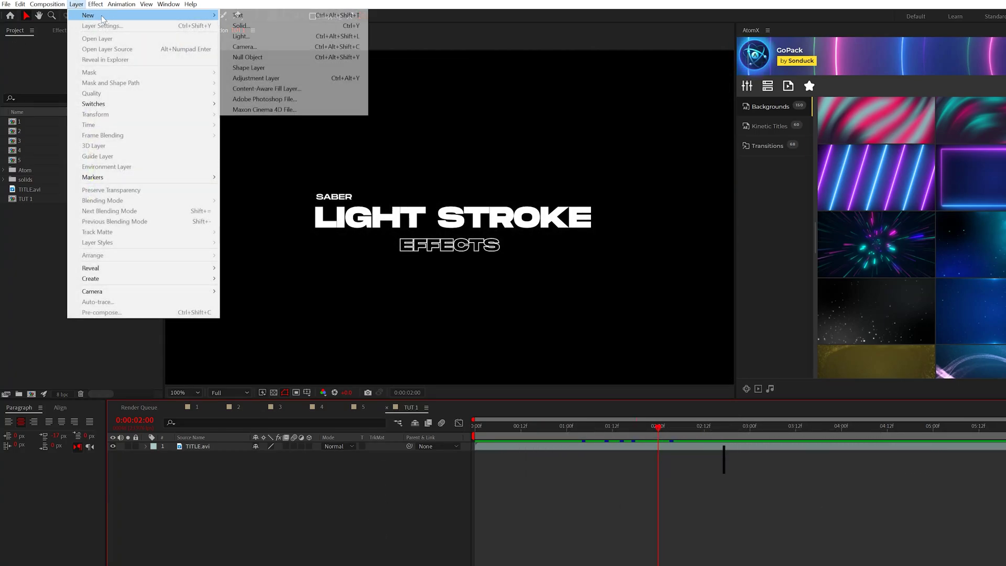
left_click(241, 26)
type("Light")
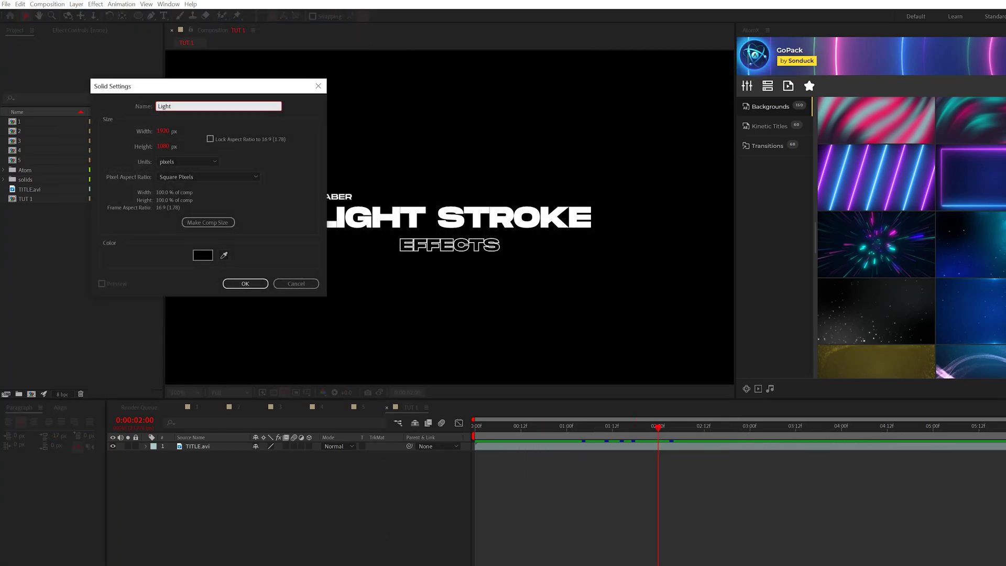
key("Return")
- Apply the Video Copilot Saber effect to Light 1 and show its settings
left_click(96, 4)
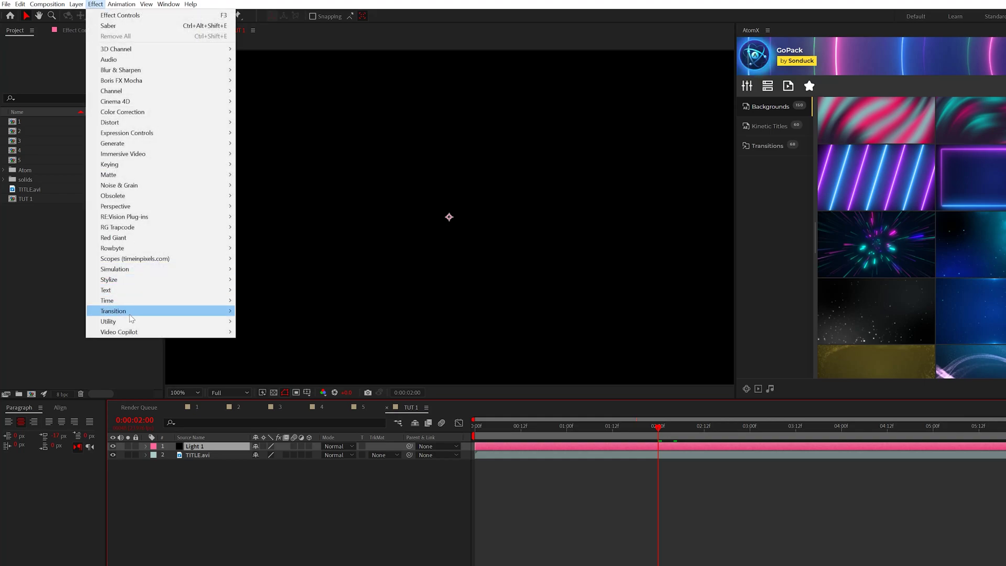
mouse_move(128, 332)
left_click(272, 335)
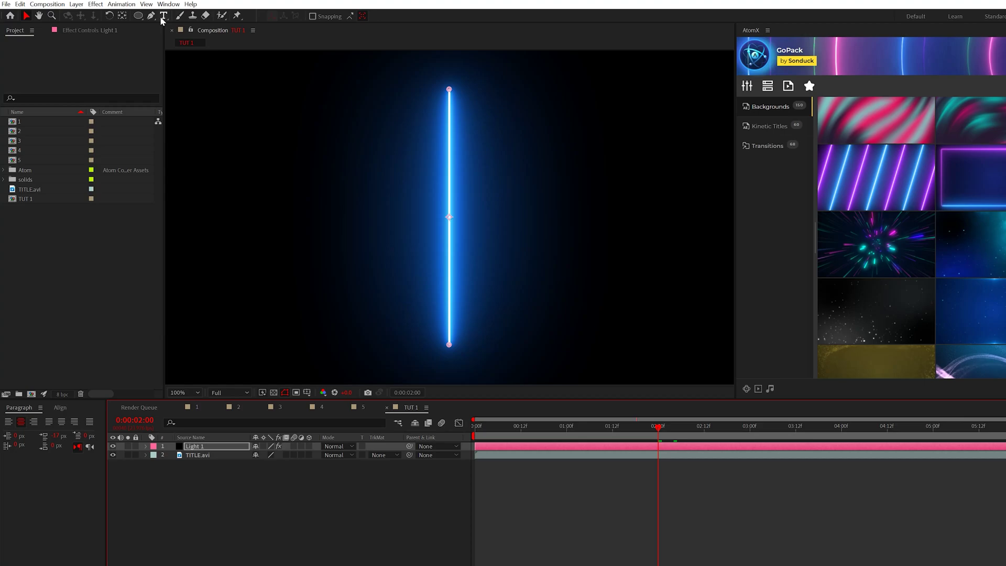
left_click(91, 30)
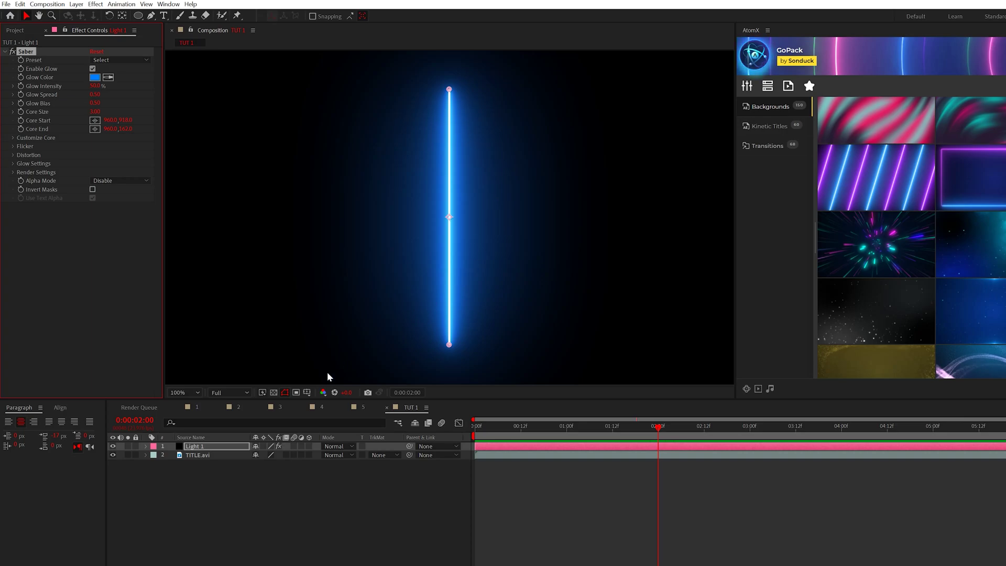
- Keep Light 1's blend mode Normal, set Saber Composite Settings to Transparent, and scrub to check
left_click(330, 448)
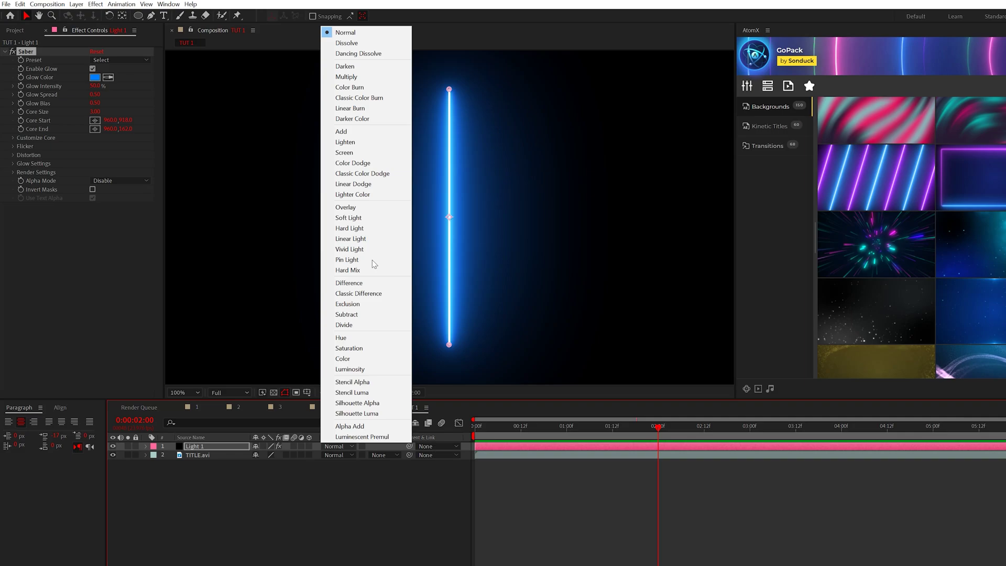
left_click(124, 269)
left_click(13, 172)
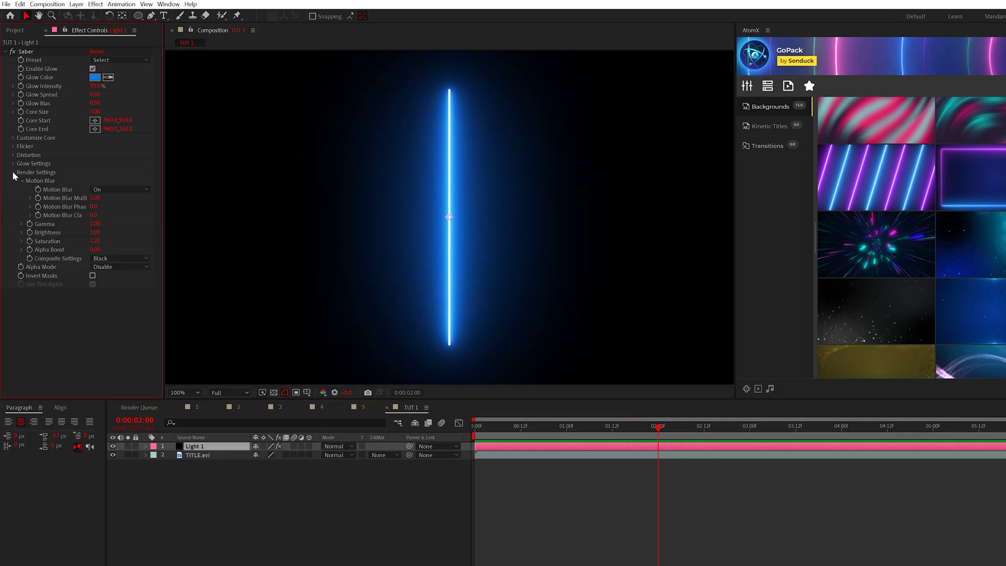
left_click(106, 259)
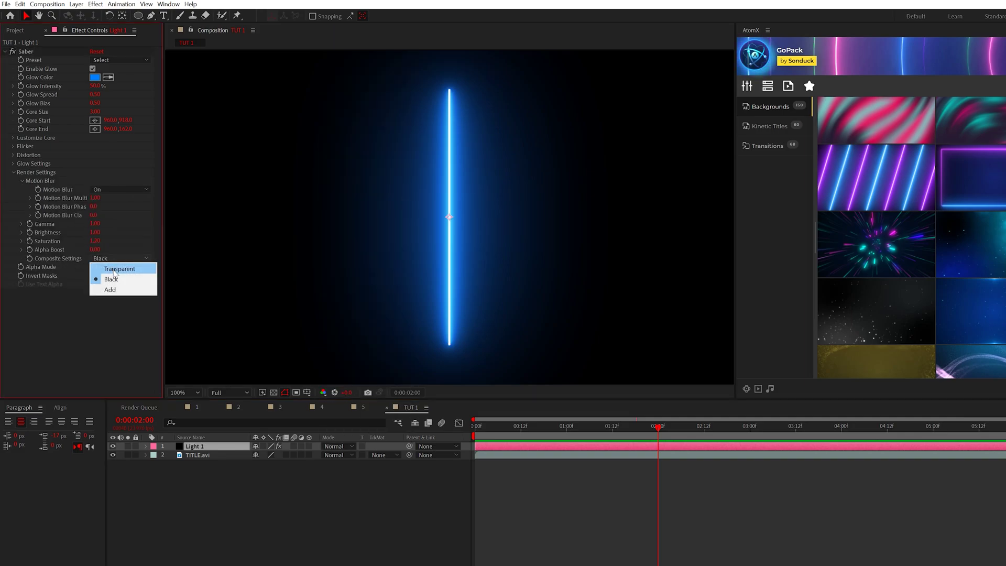
left_click(115, 270)
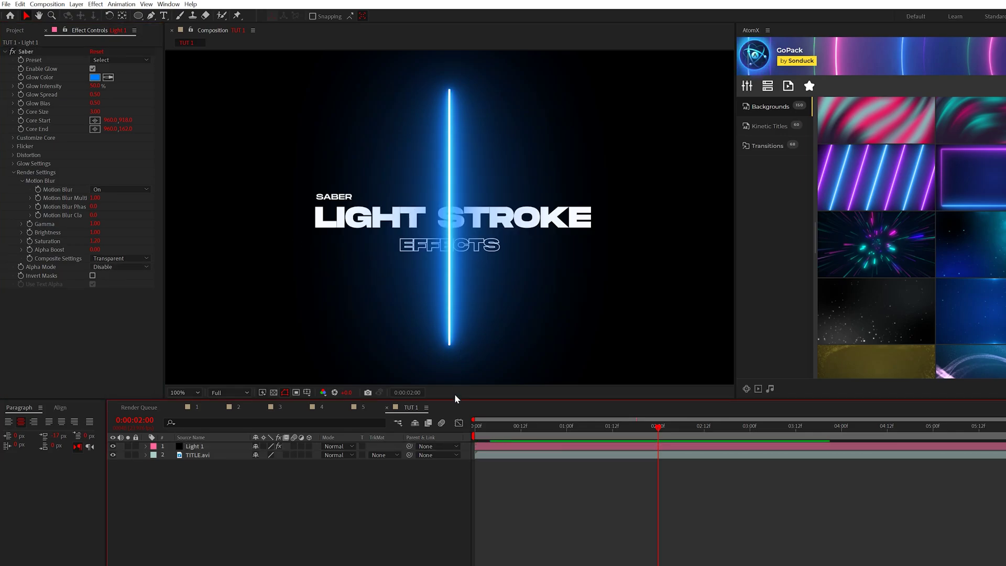
left_click_drag(485, 429, 451, 446)
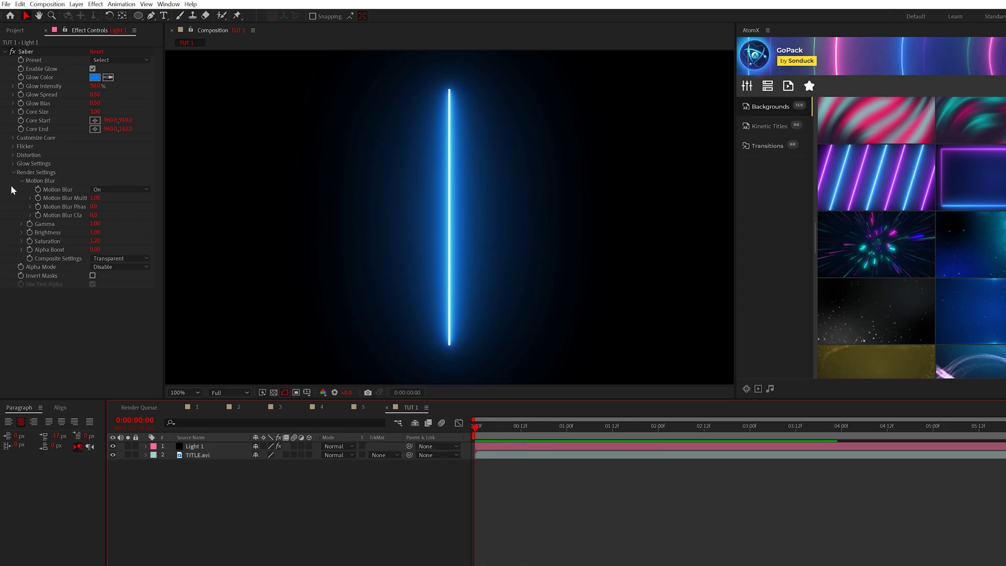
- Keyframe Saber's Start Offset from 100% so the beam draws on, then preview it
left_click(12, 172)
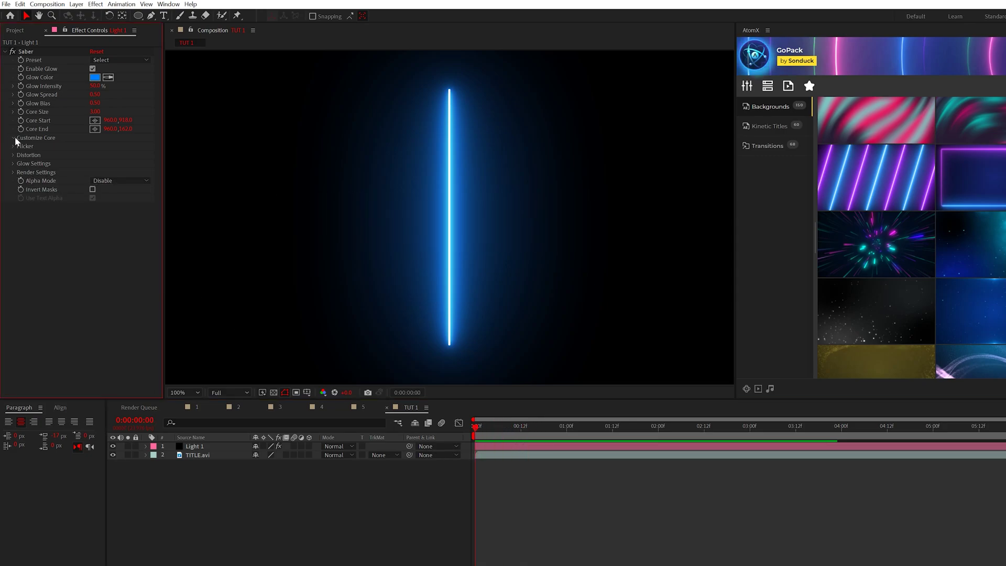
left_click(12, 137)
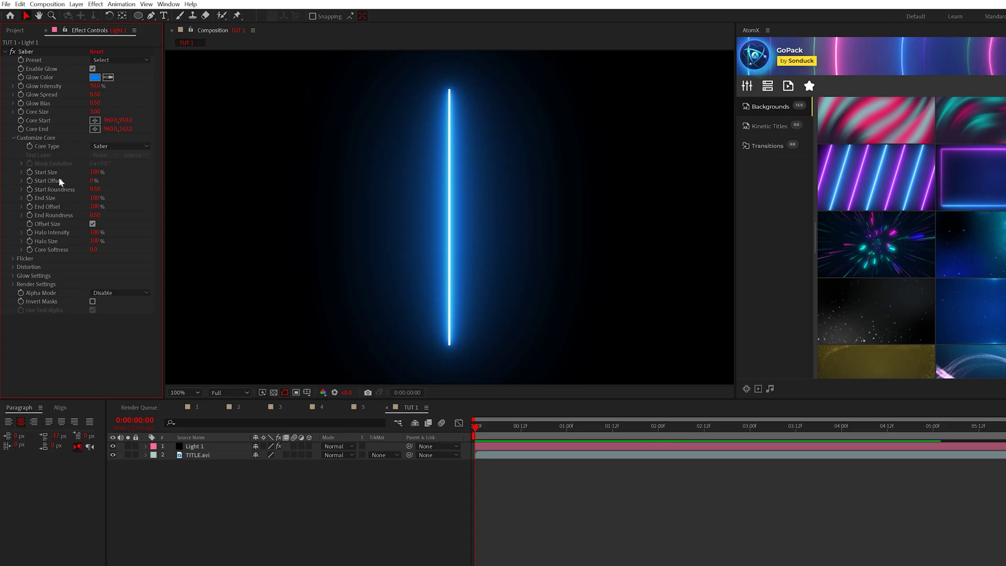
left_click(30, 181)
left_click(209, 447)
key("u")
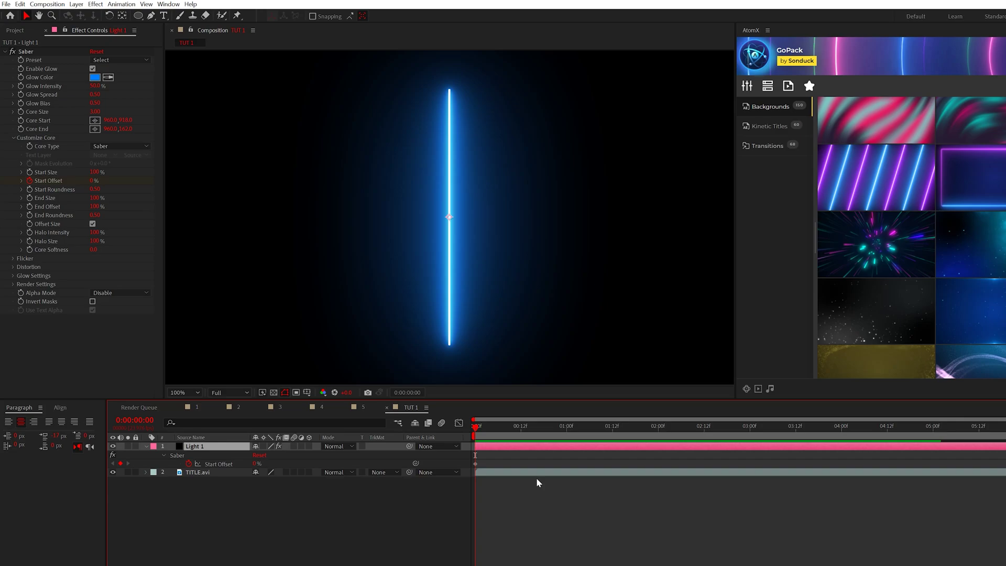
left_click(476, 464)
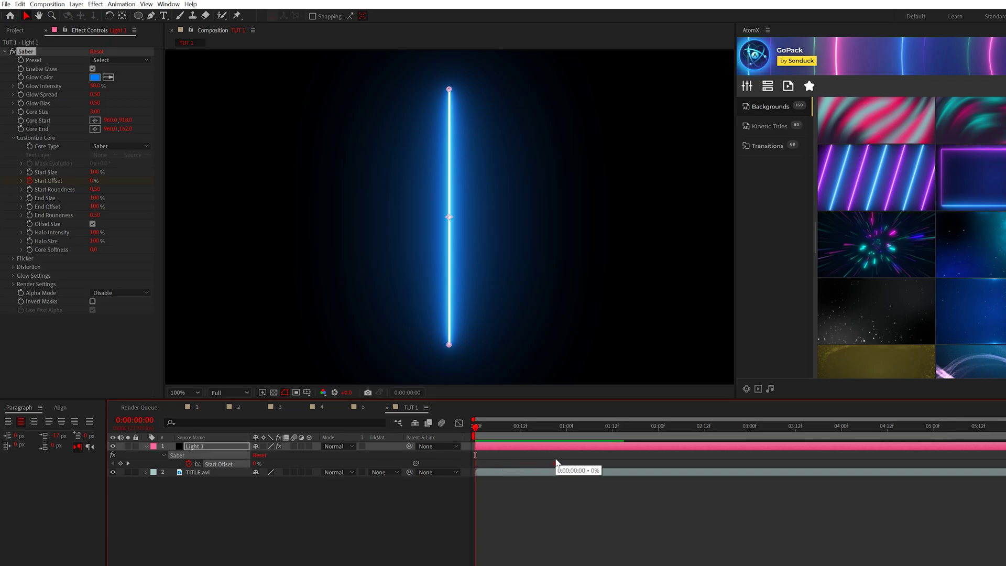
left_click_drag(525, 458, 550, 457)
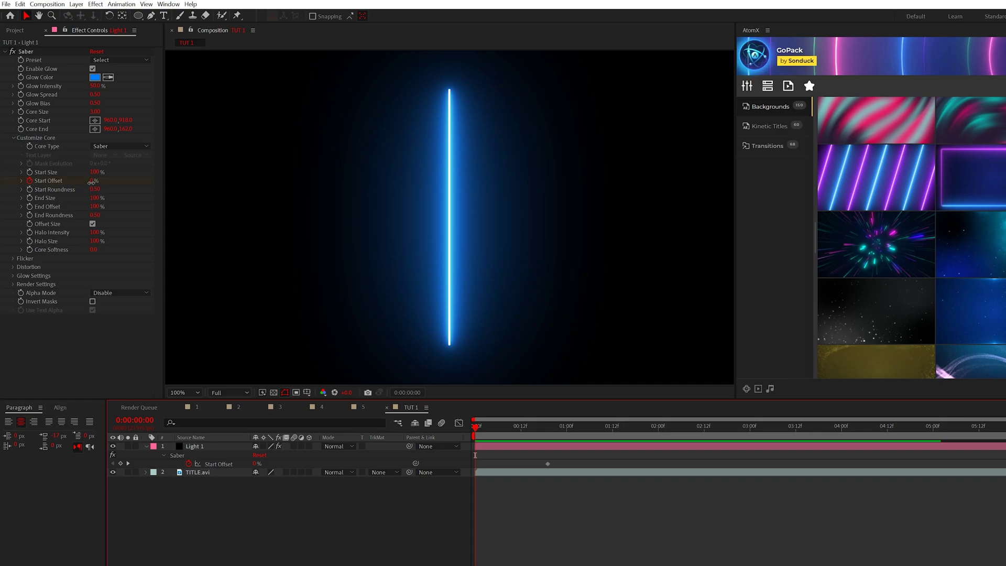
left_click_drag(91, 182, 262, 192)
left_click(486, 404)
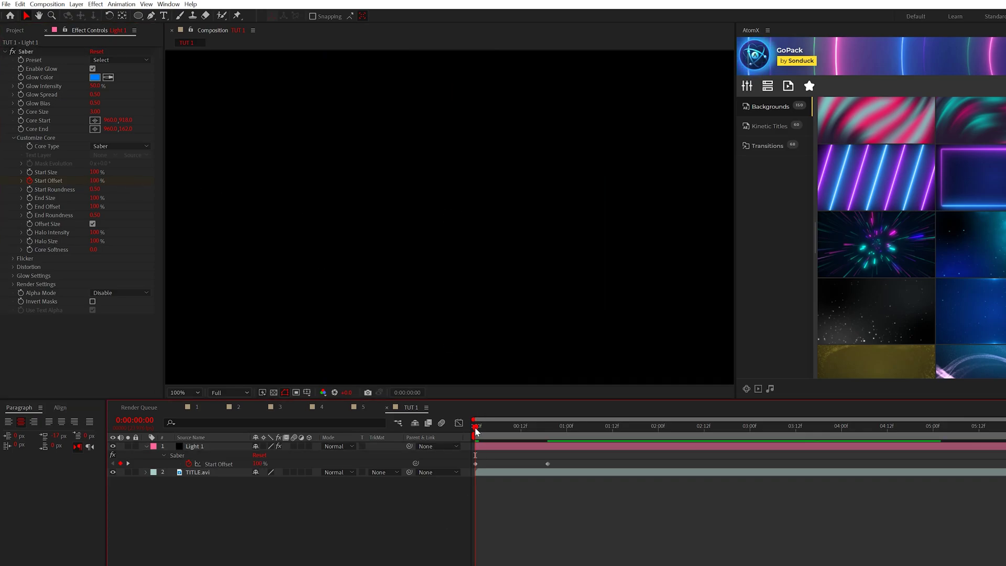
key("space")
mouse_move(559, 435)
left_mouse_down()
mouse_move(581, 435)
mouse_move(546, 436)
left_mouse_up()
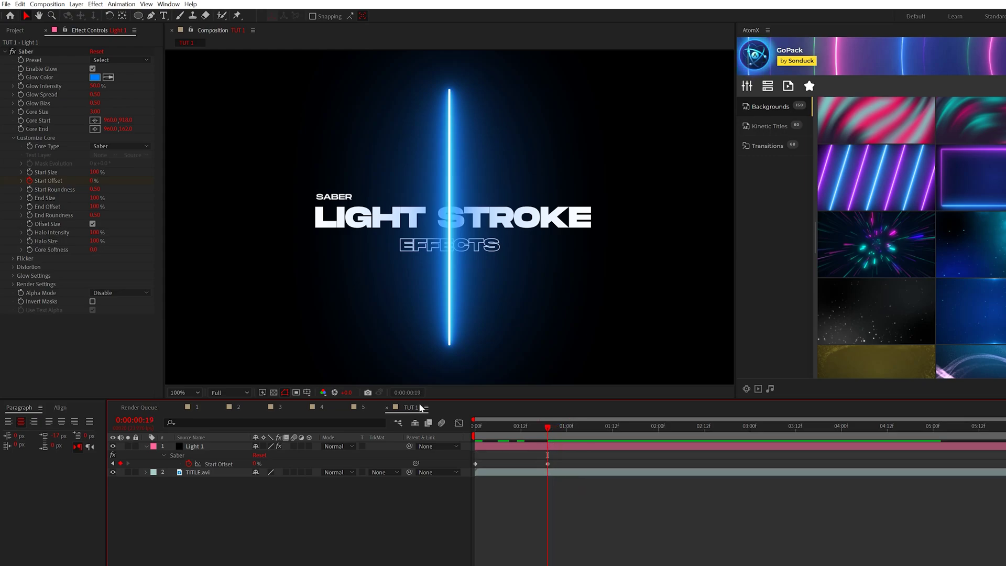
- Keyframe End Offset down to 0% at 0:00:01:17 so the saber disappears
left_click(30, 206)
left_click(627, 432)
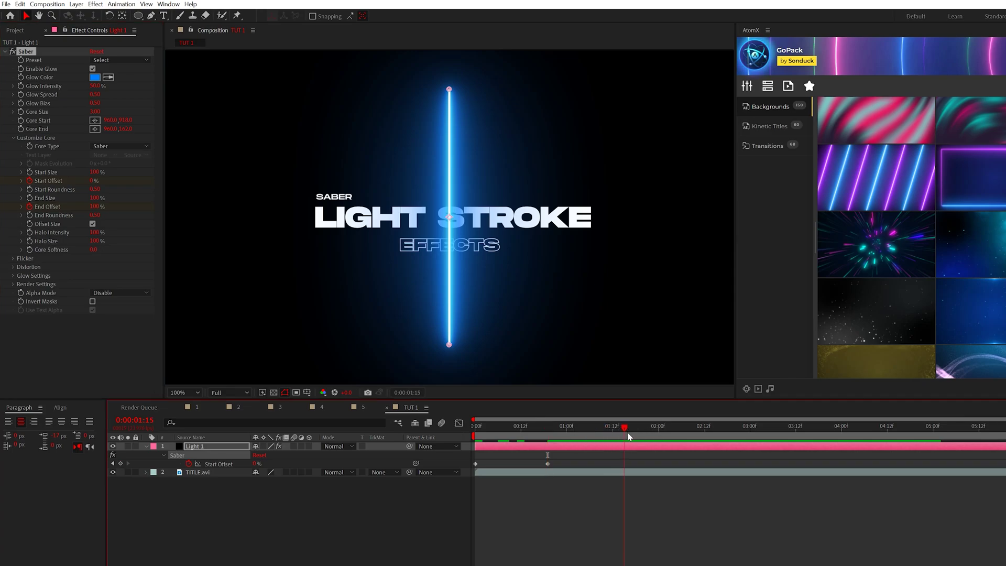
left_click(633, 433)
left_click_drag(96, 206, 25, 214)
left_click(420, 546)
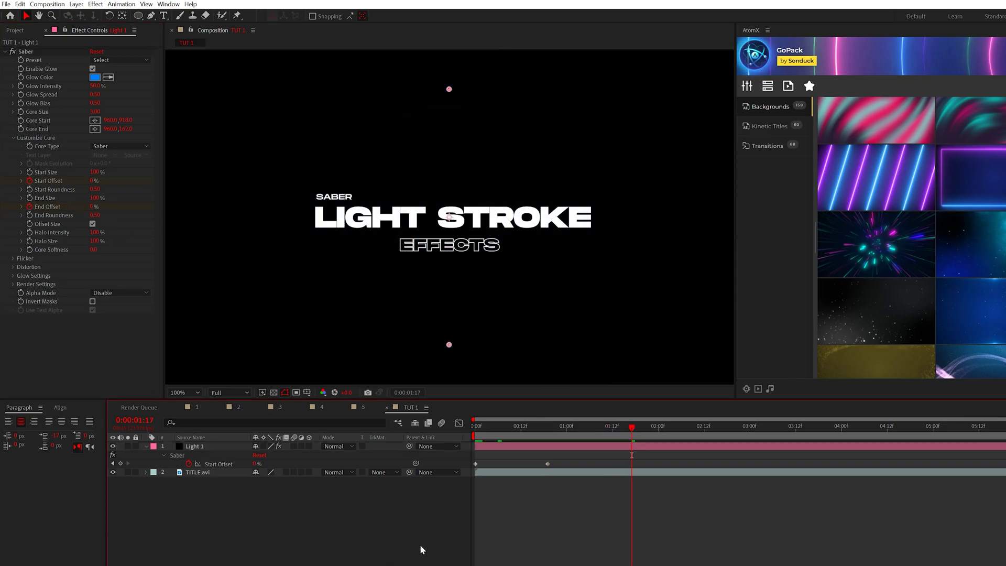
- Select all Start and End Offset keyframes and apply Easy Ease (F9)
left_click(585, 447)
key("u")
left_click_drag(675, 453, 433, 493)
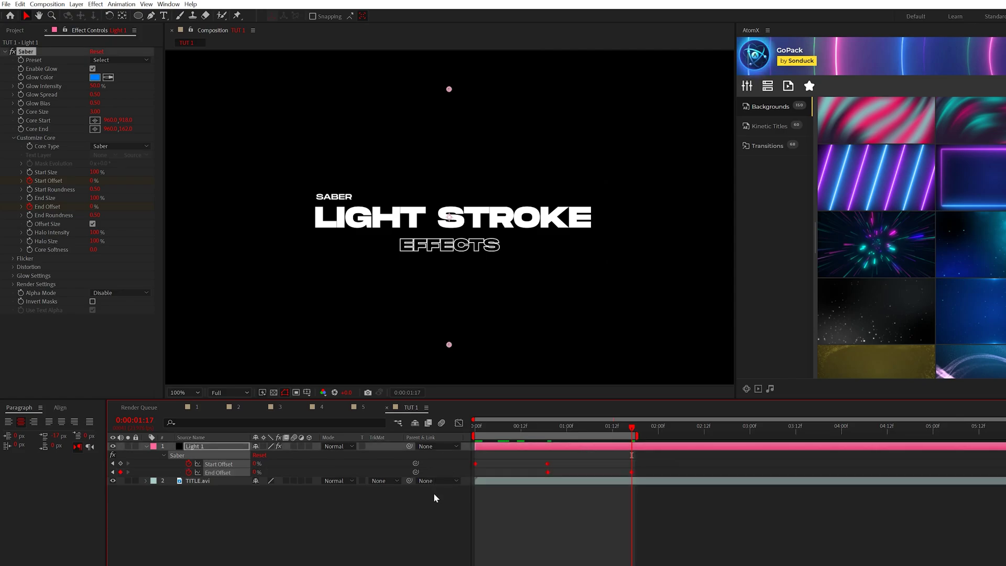
key("F9")
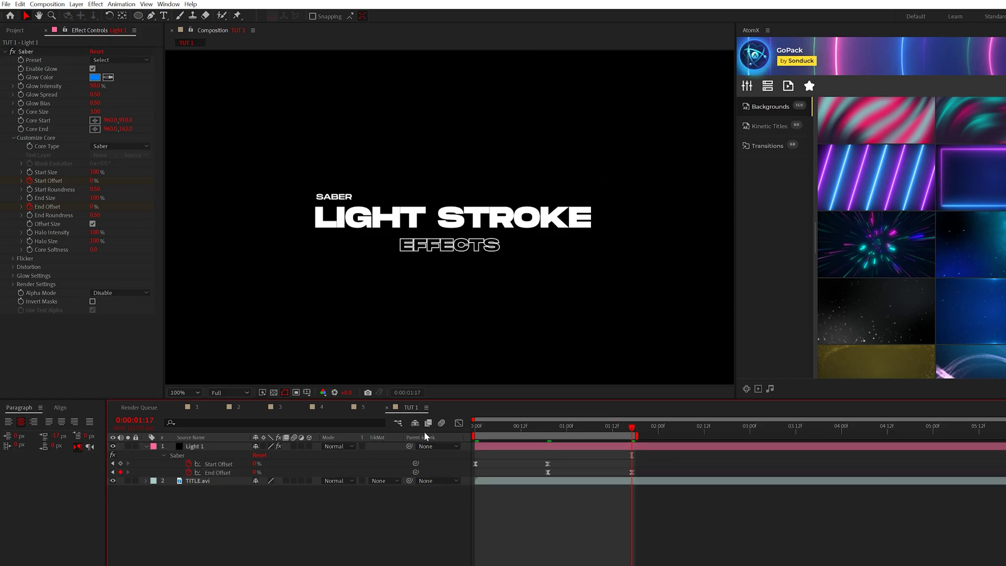
- In the Graph Editor, show the Start Offset and End Offset curves and select their keyframes
left_click(459, 423)
left_click(216, 330)
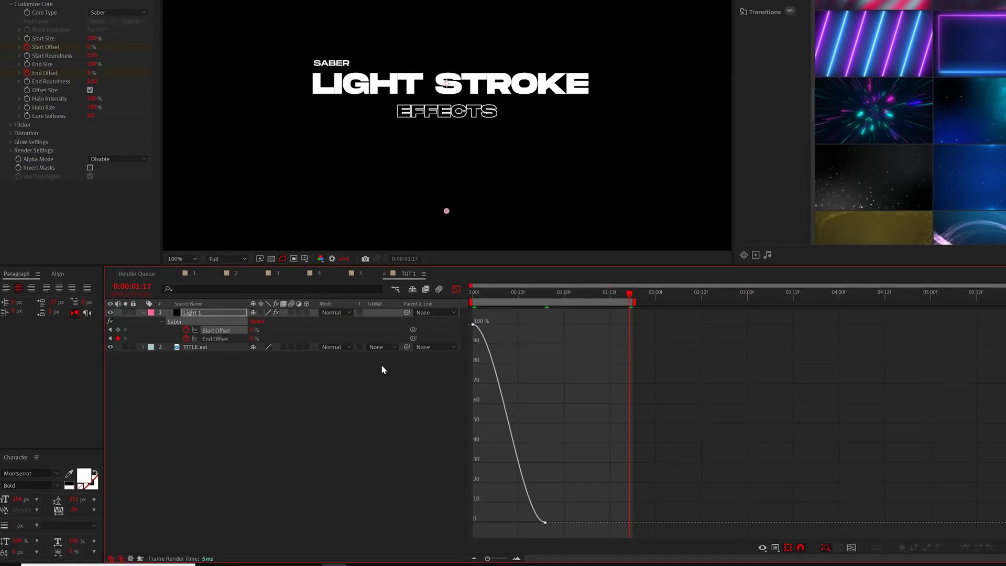
left_click_drag(560, 524, 548, 329)
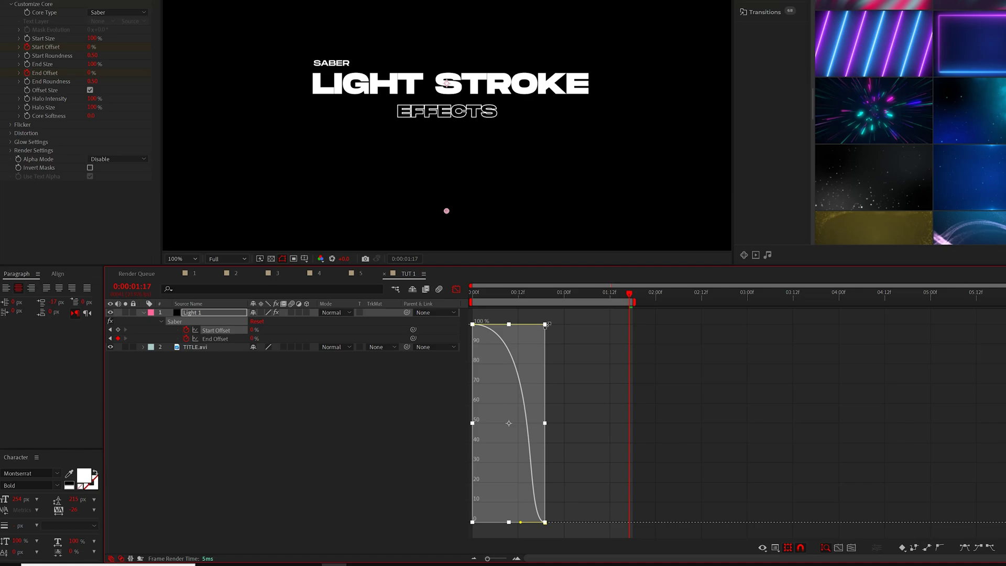
left_click(237, 347)
left_click(214, 339)
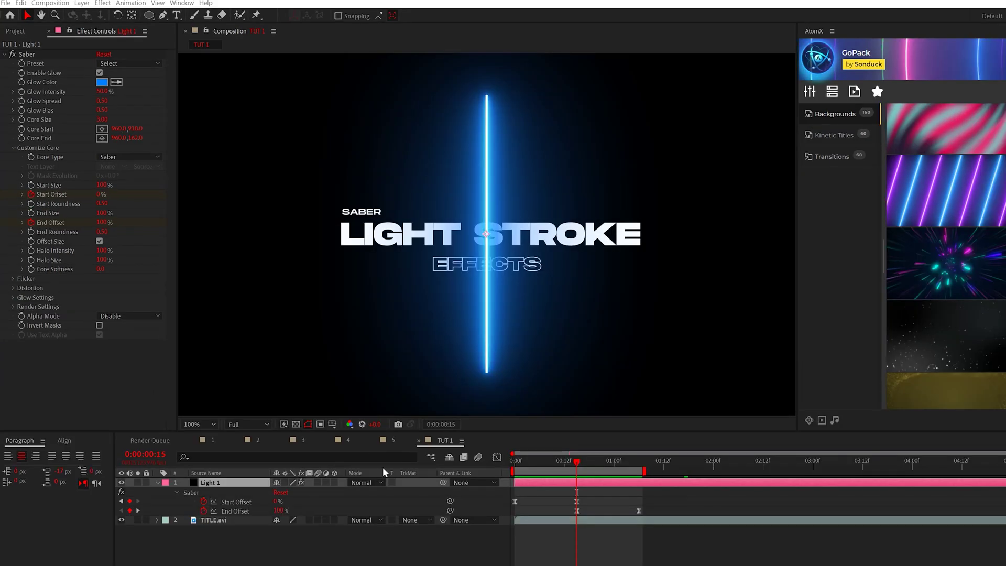
- Set Saber Core Start to 562,600 and Core End to 1371,600 beneath LIGHT STROKE
left_click(35, 52)
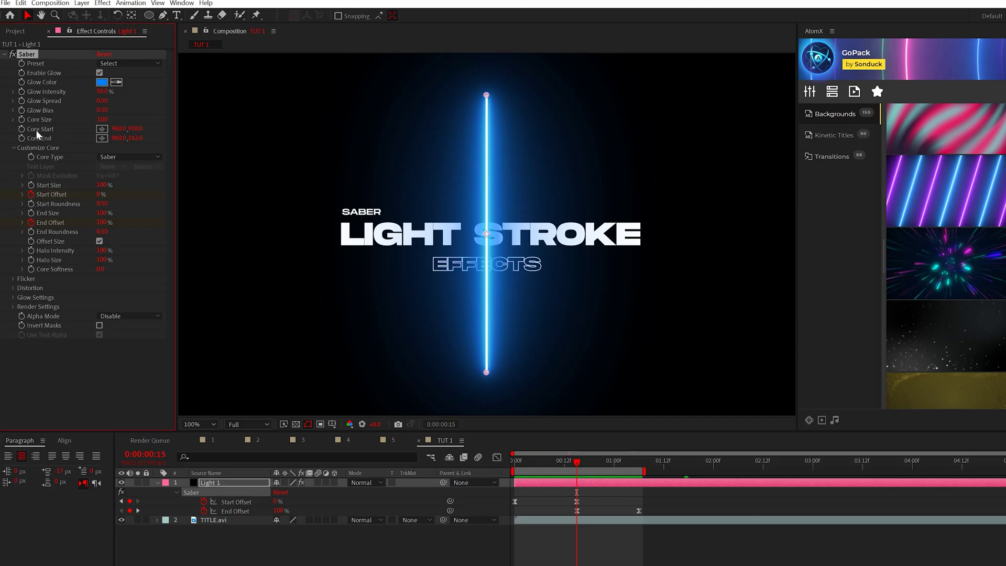
left_click(100, 129)
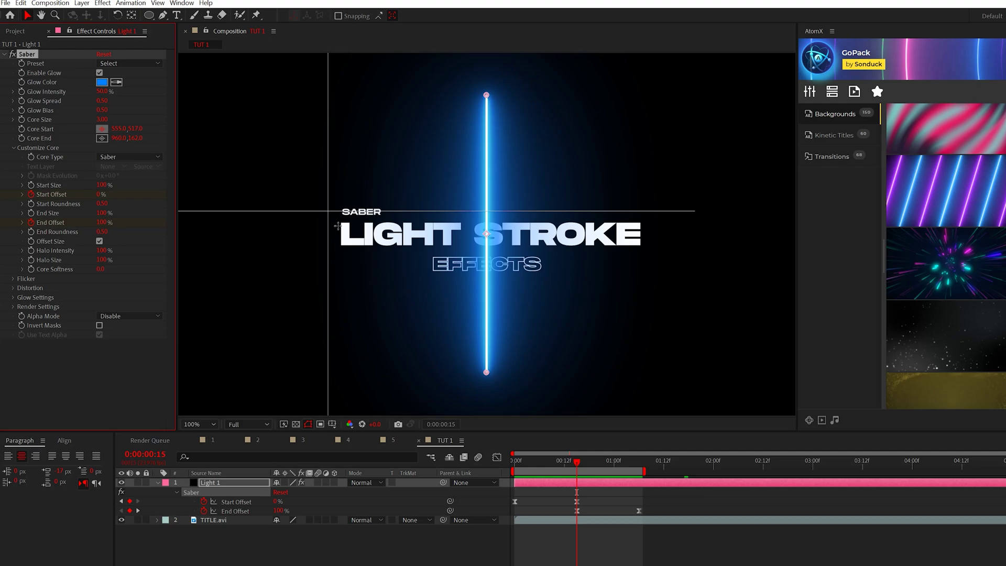
left_click(342, 256)
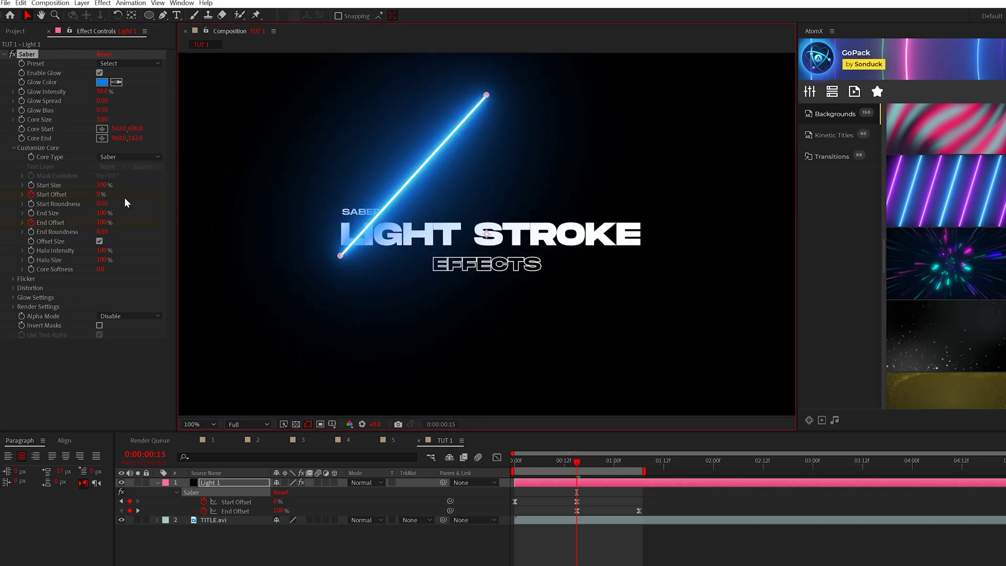
left_click(102, 139)
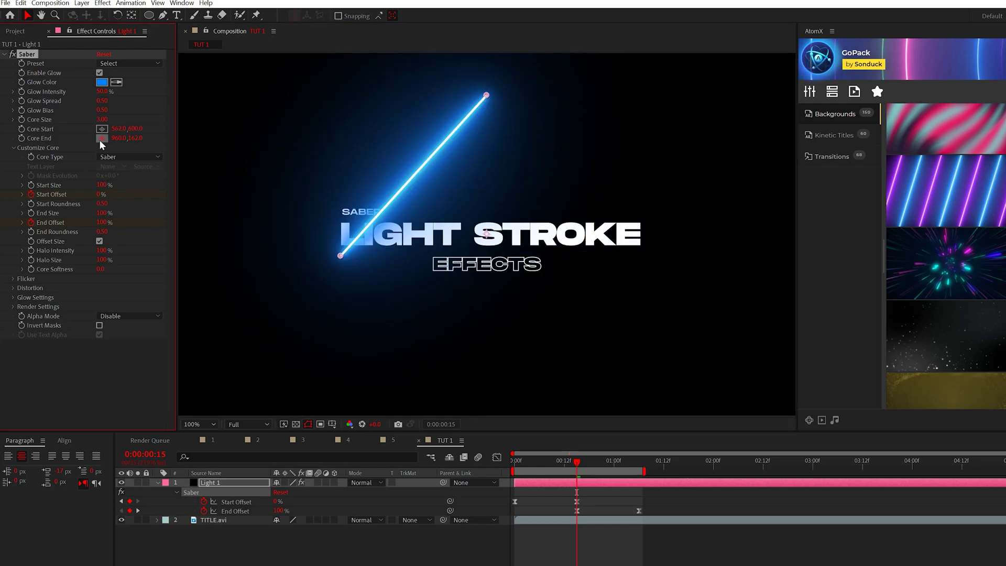
left_click(637, 255)
left_click(145, 129)
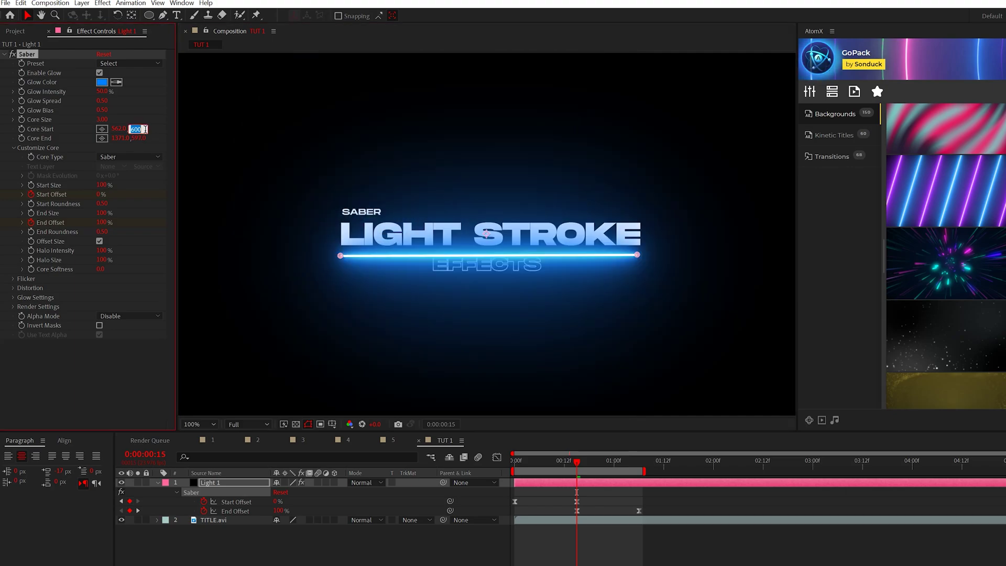
left_click(142, 138)
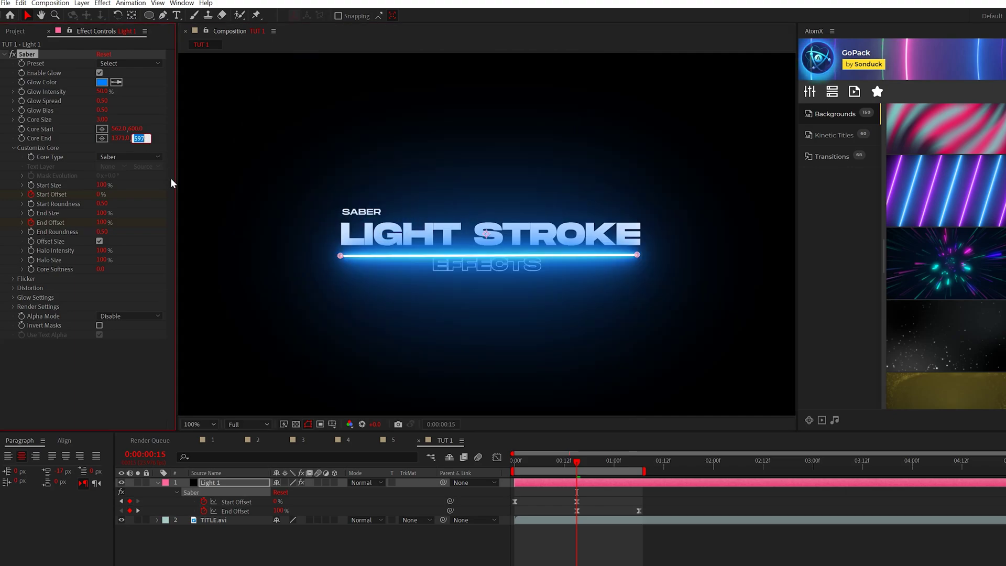
type("600")
left_click(126, 371)
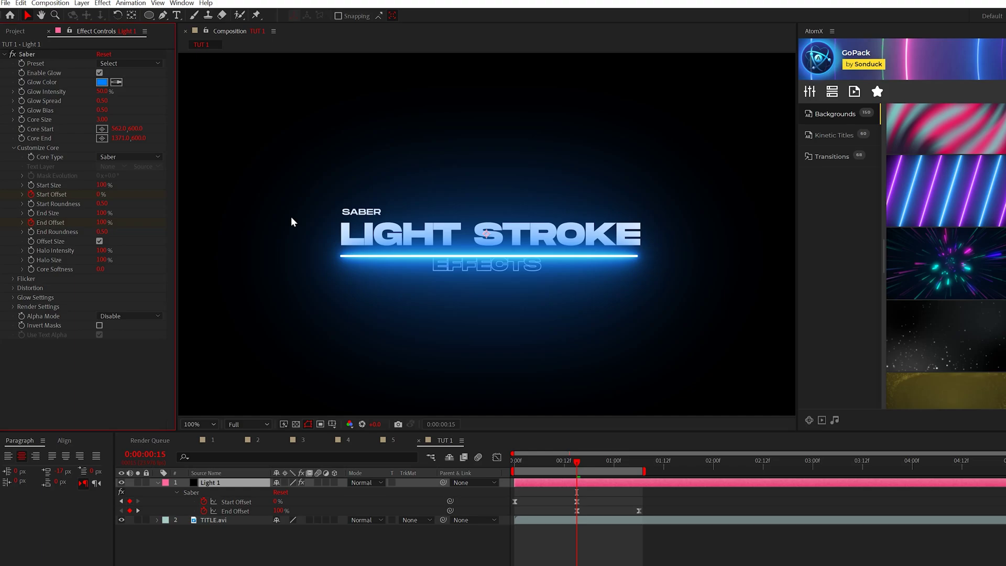
- Draw a two-point Pen mask line on Light 1 along the top of LIGHT STROKE
left_click(163, 15)
left_click(198, 18)
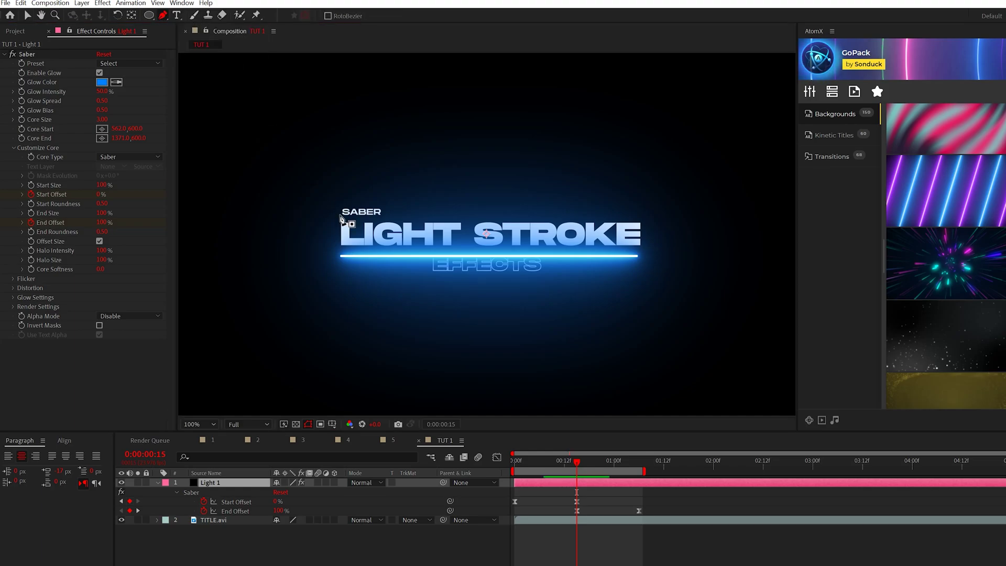
left_click(342, 219)
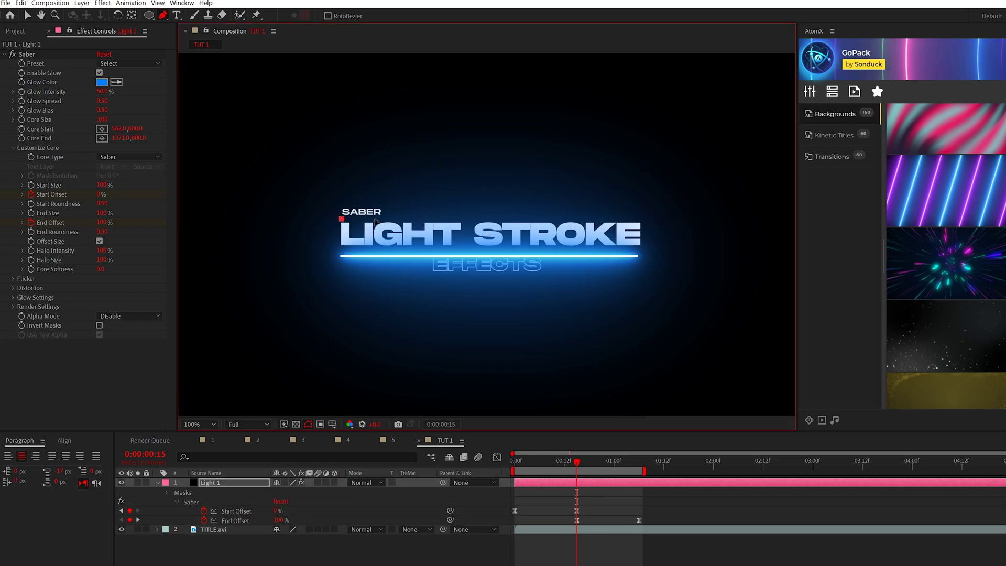
left_click(640, 219)
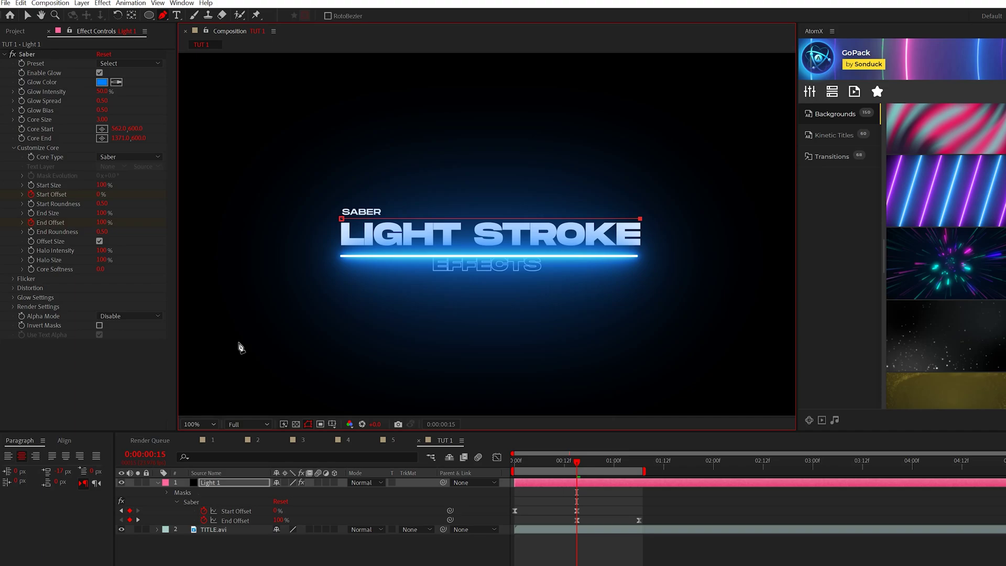
left_click(122, 157)
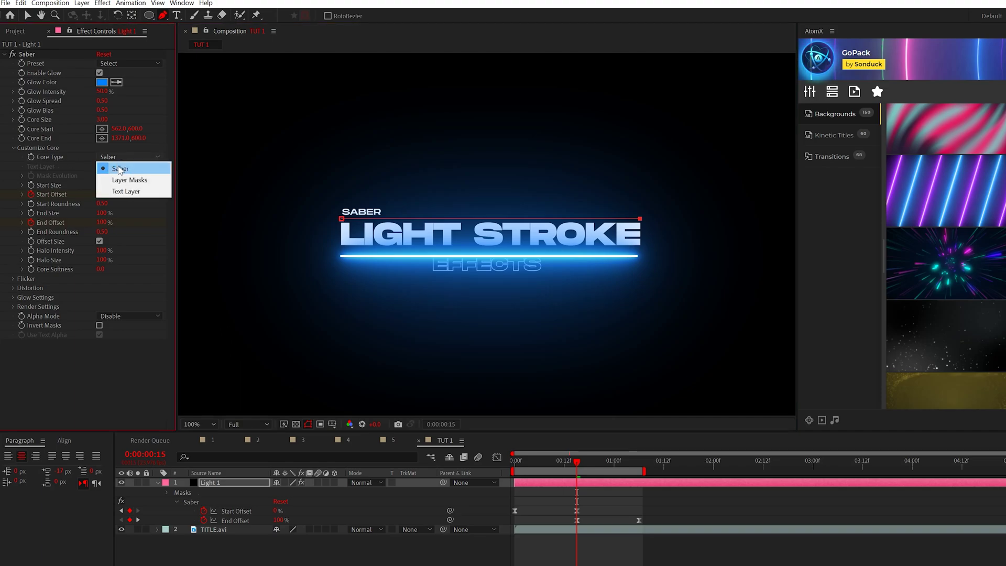
- Set Saber Core Type to Layer Masks and apply the Wide preset
left_click(130, 180)
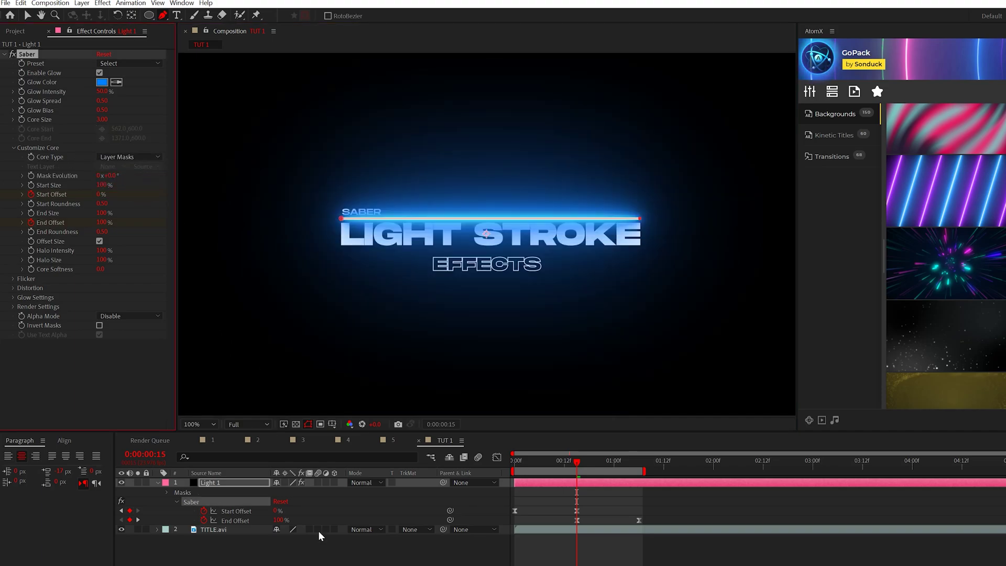
left_click(338, 536)
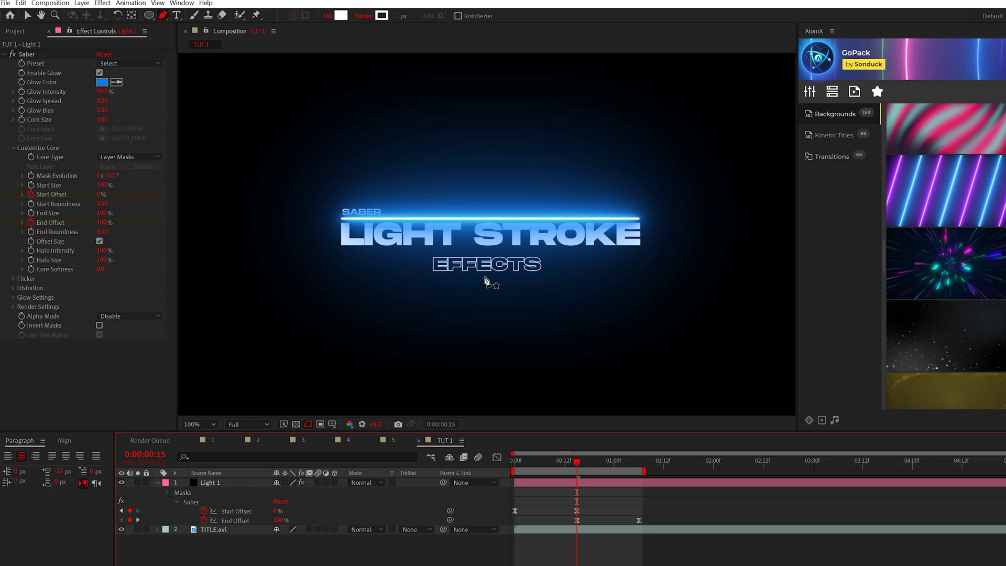
left_click(116, 68)
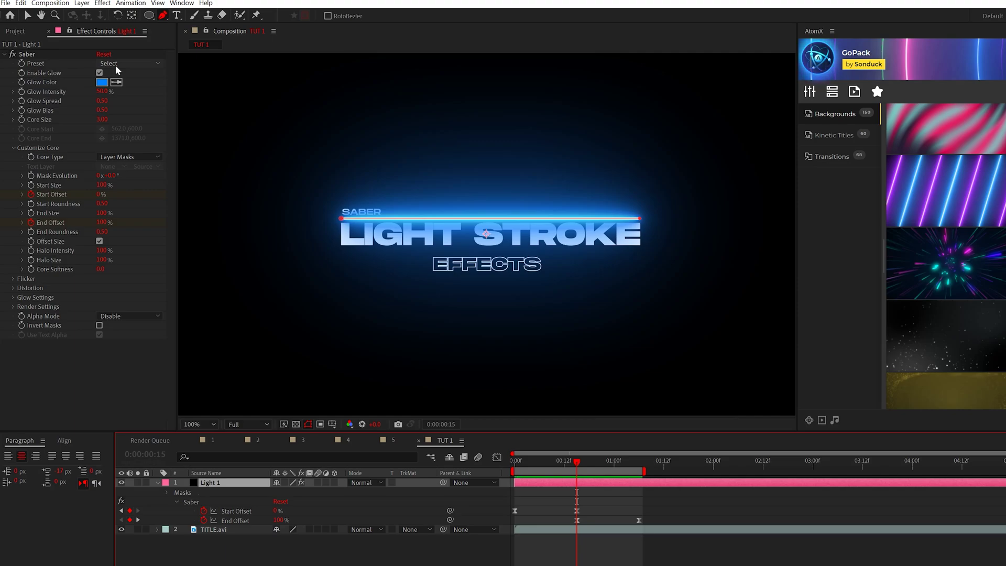
left_click(116, 65)
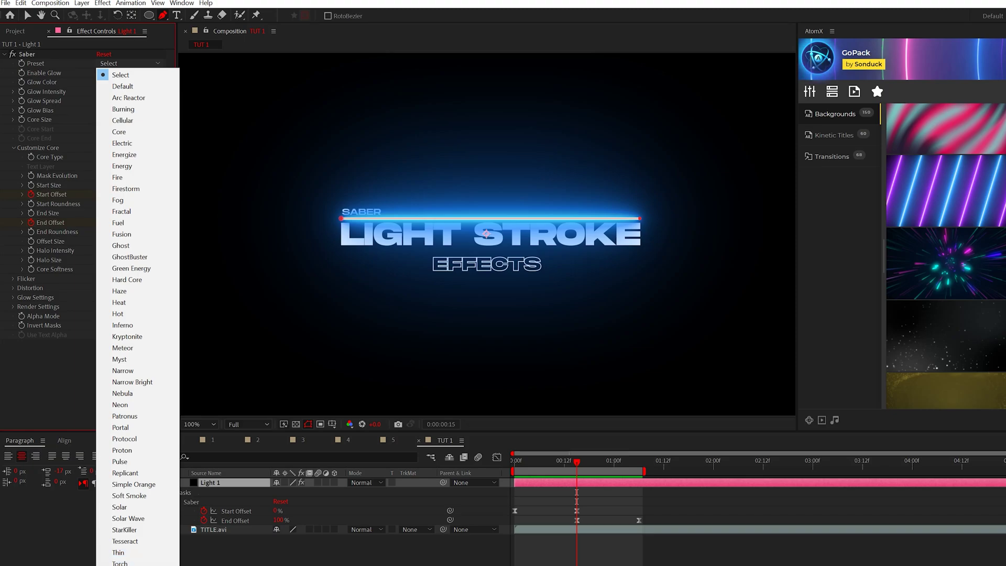
key("Return")
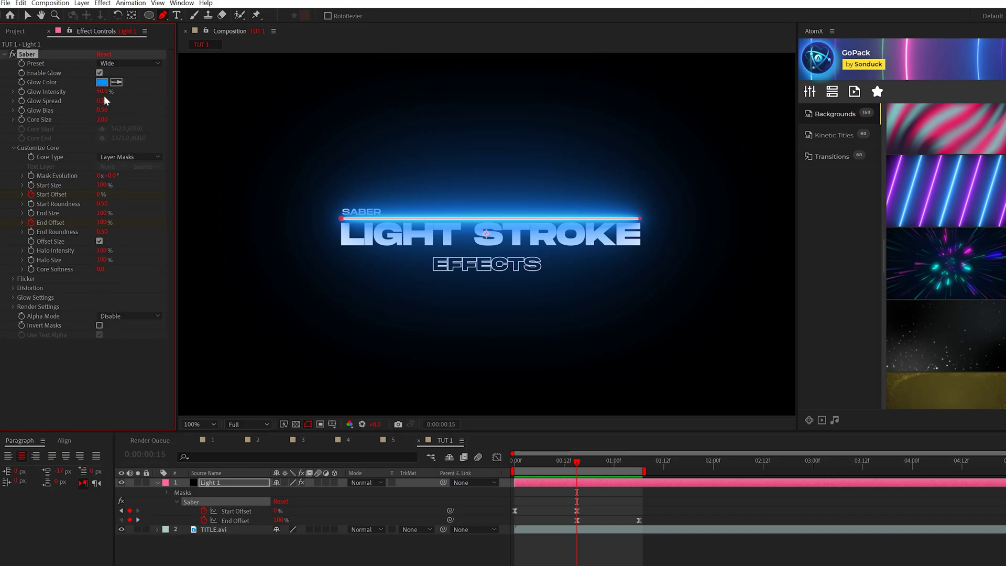
left_click(231, 492)
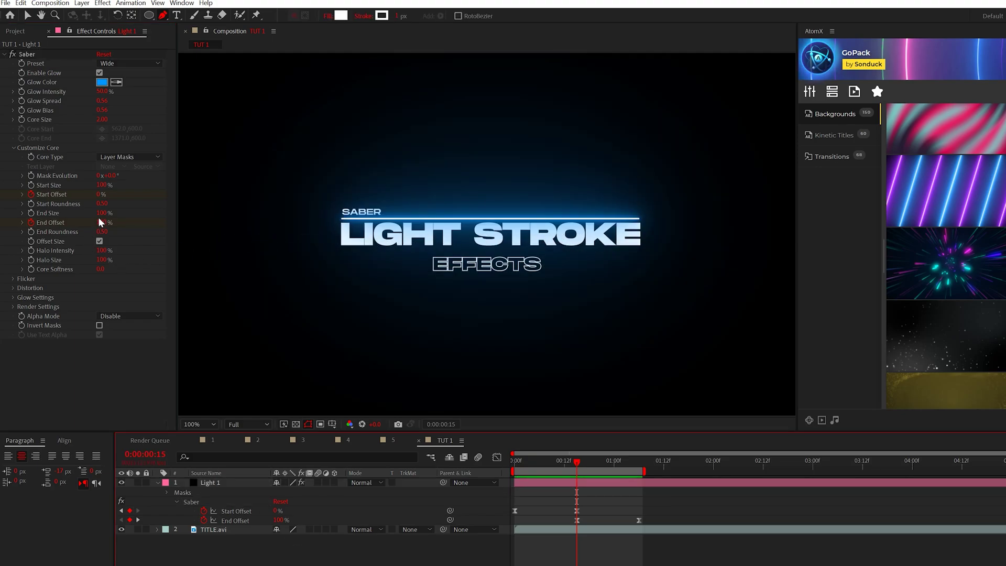
- Set Saber End Size to 46% and Start Roundness to 2.00
left_click_drag(102, 214, 73, 214)
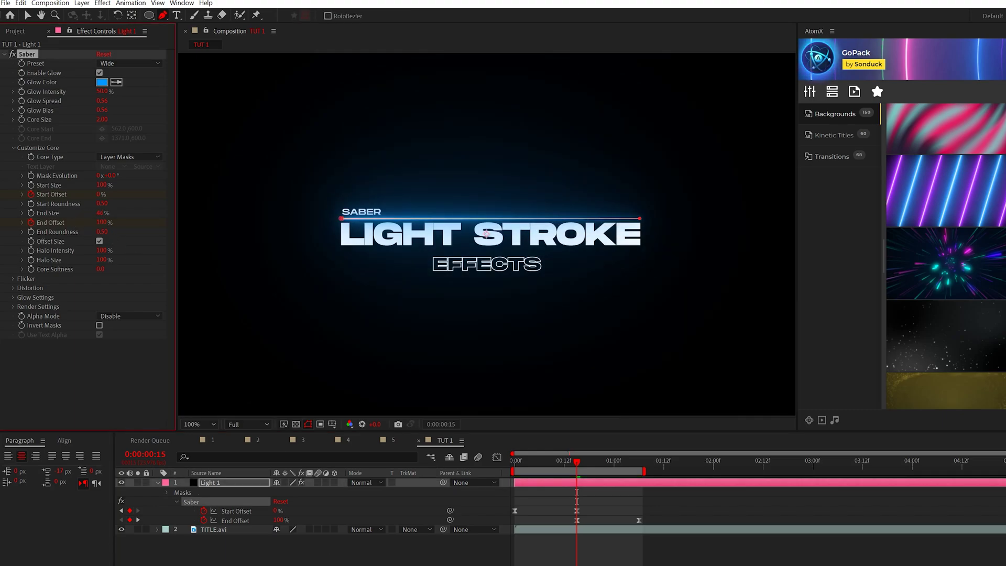
left_click(427, 471)
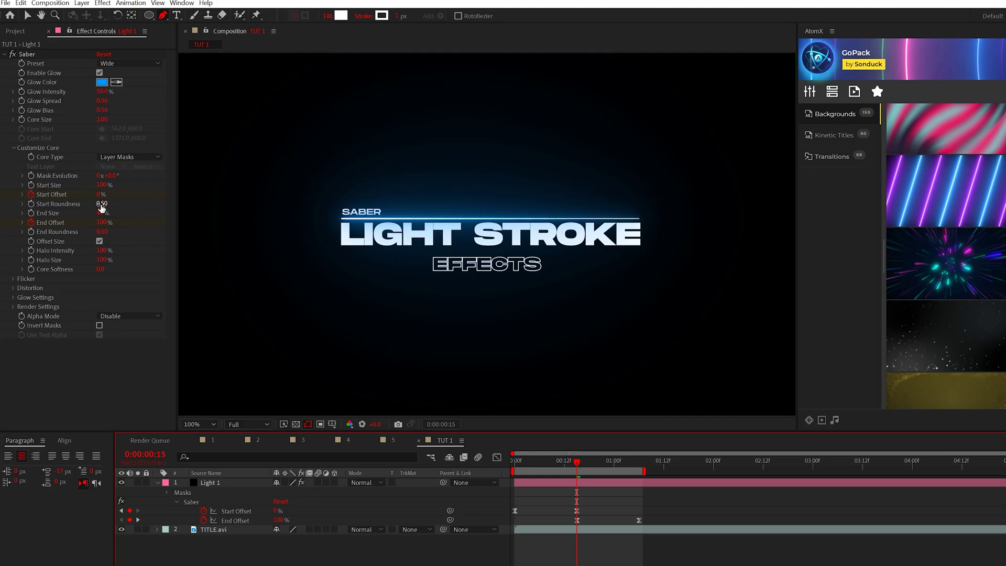
left_click_drag(102, 204, 107, 203)
left_click(328, 511)
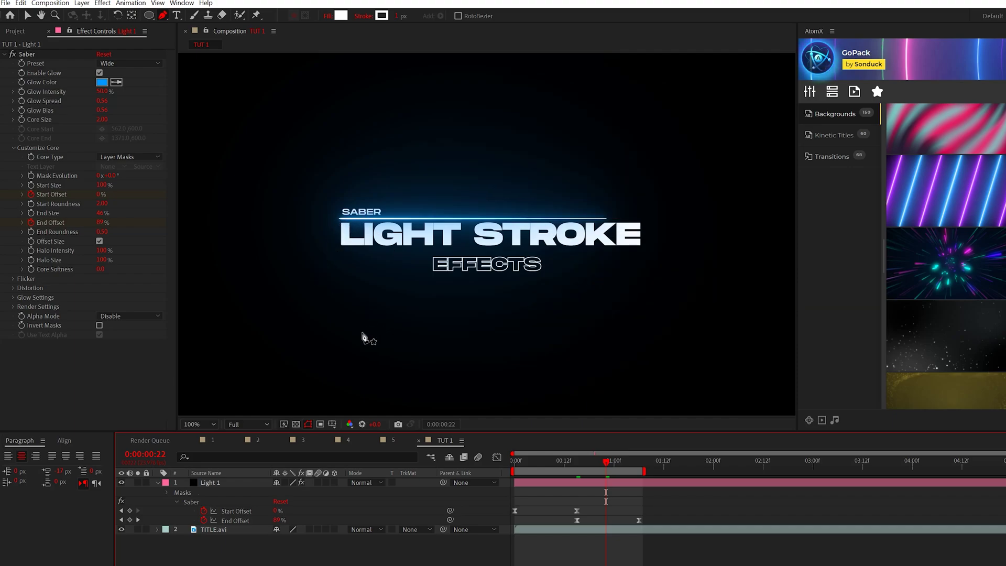
- Set Flicker Intensity to 114% and Flicker Speed to 5, then preview
left_click(13, 283)
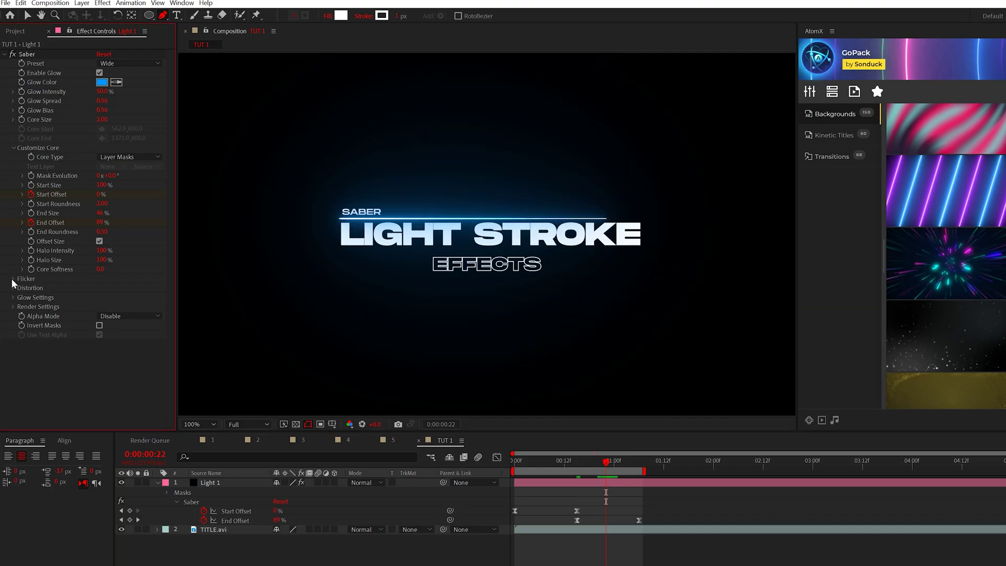
left_click(12, 282)
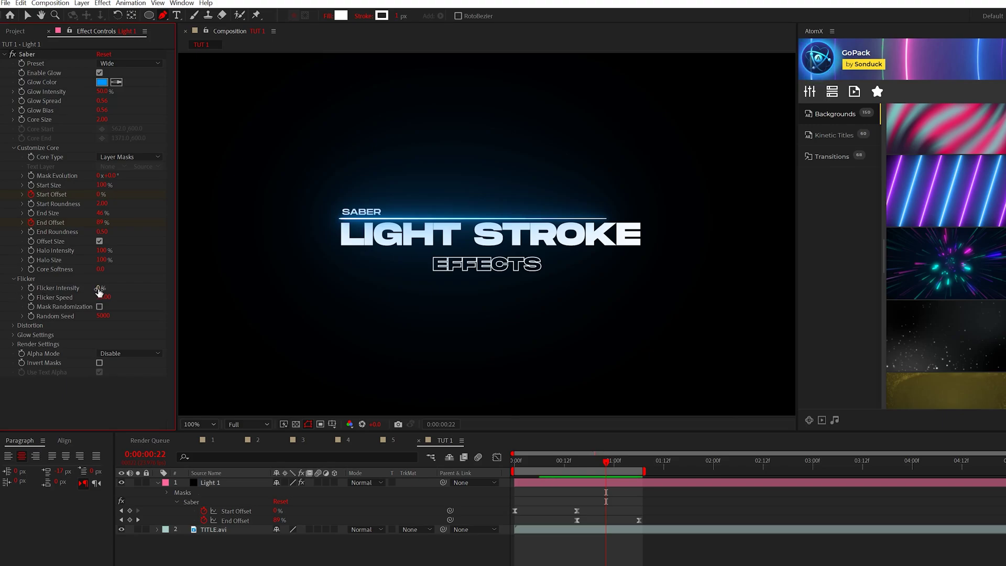
left_click_drag(98, 288, 145, 293)
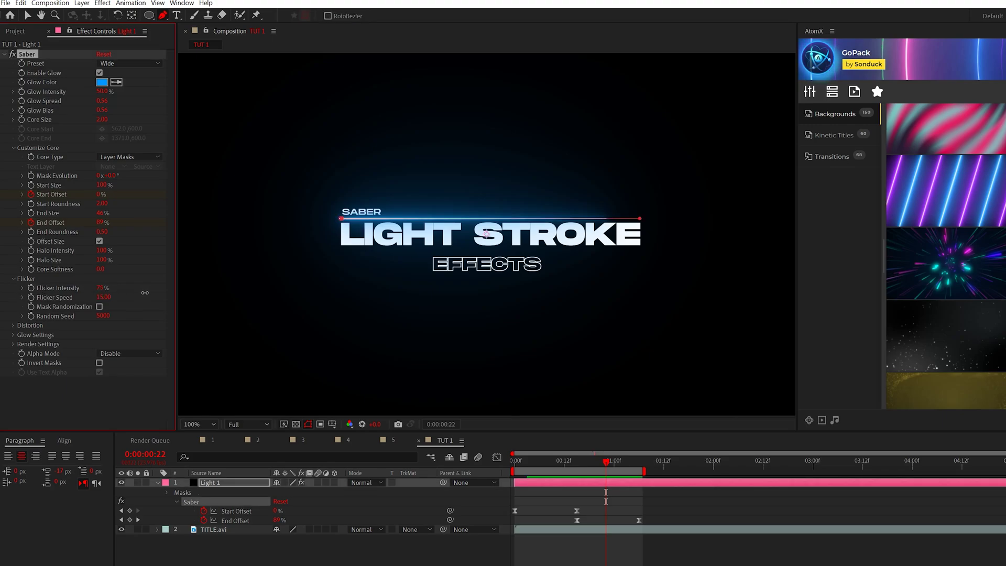
left_click(104, 297)
left_click(126, 389)
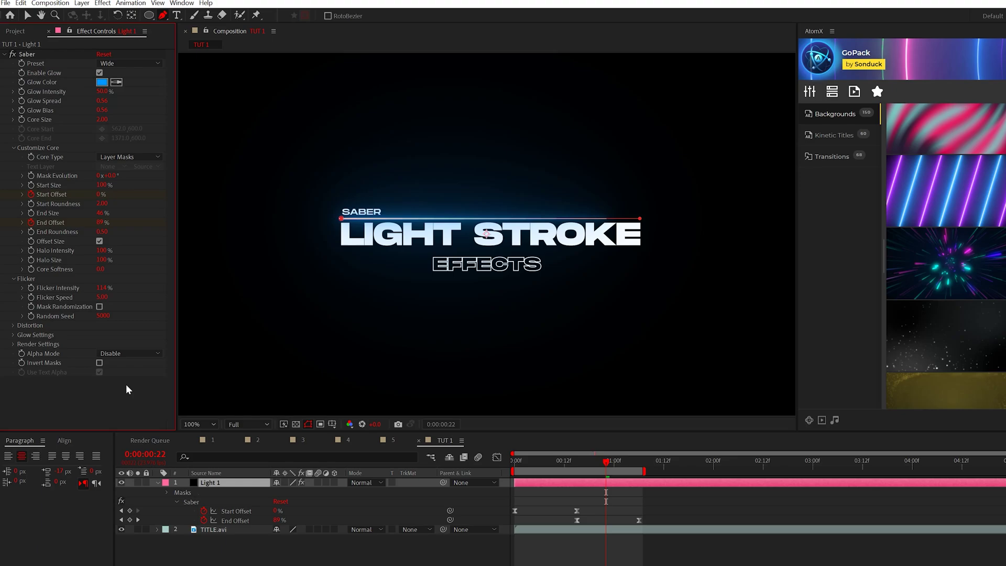
key("space")
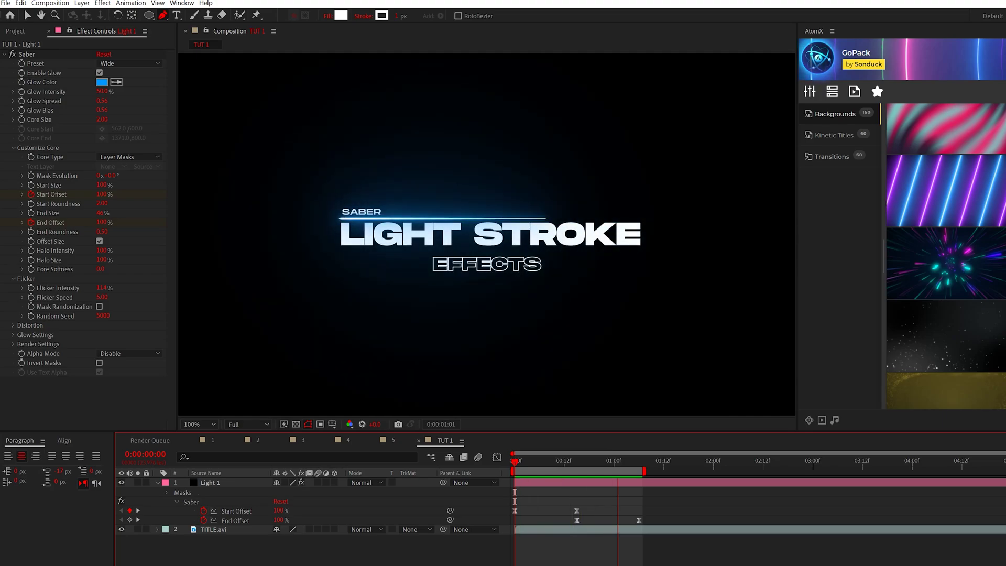
left_click(539, 471)
- Duplicate Light 1, start the copy about 15 frames later, and preview
left_click_drag(539, 468, 585, 481)
left_click(213, 487)
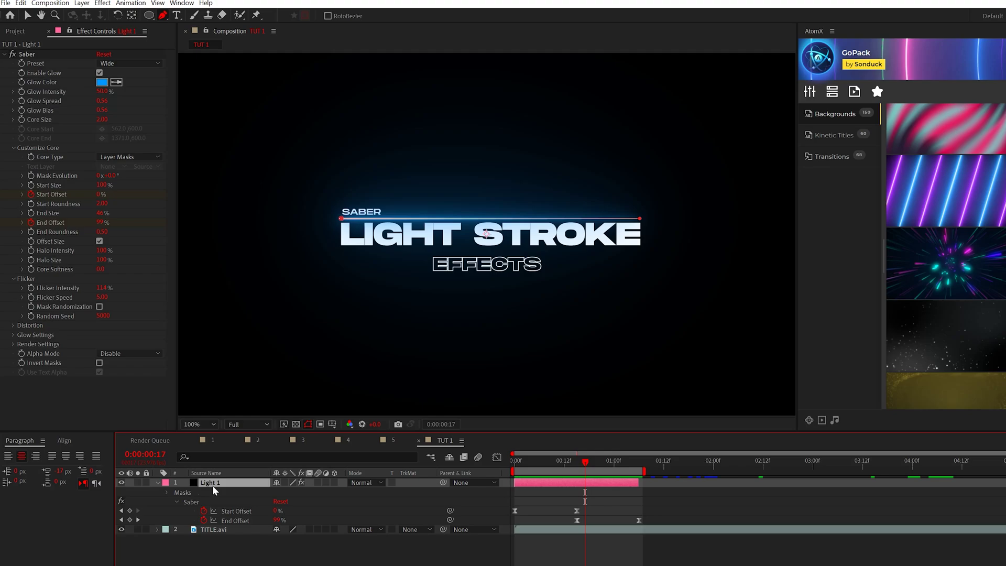
left_click(21, 3)
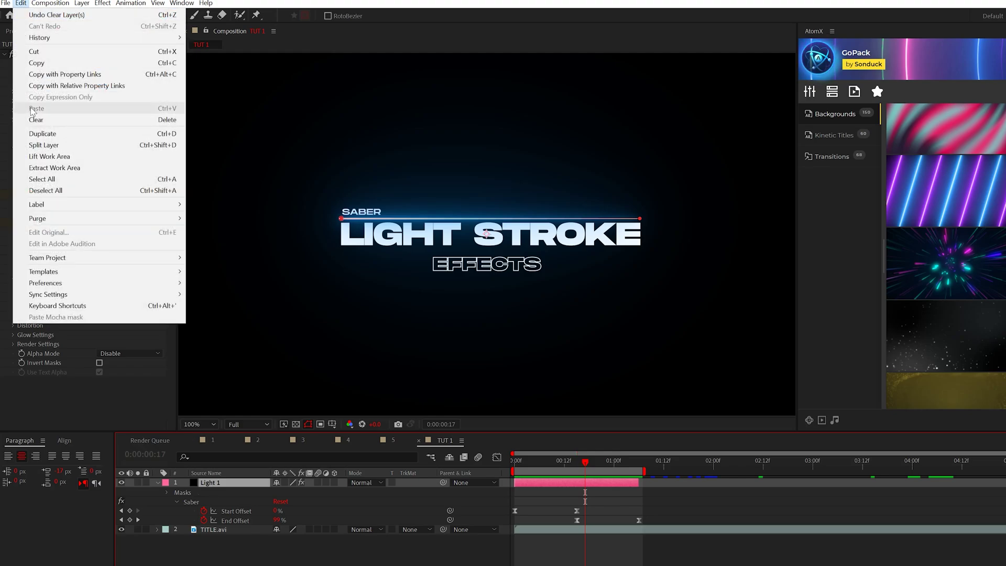
left_click(44, 139)
left_click_drag(546, 482, 610, 482)
key("space")
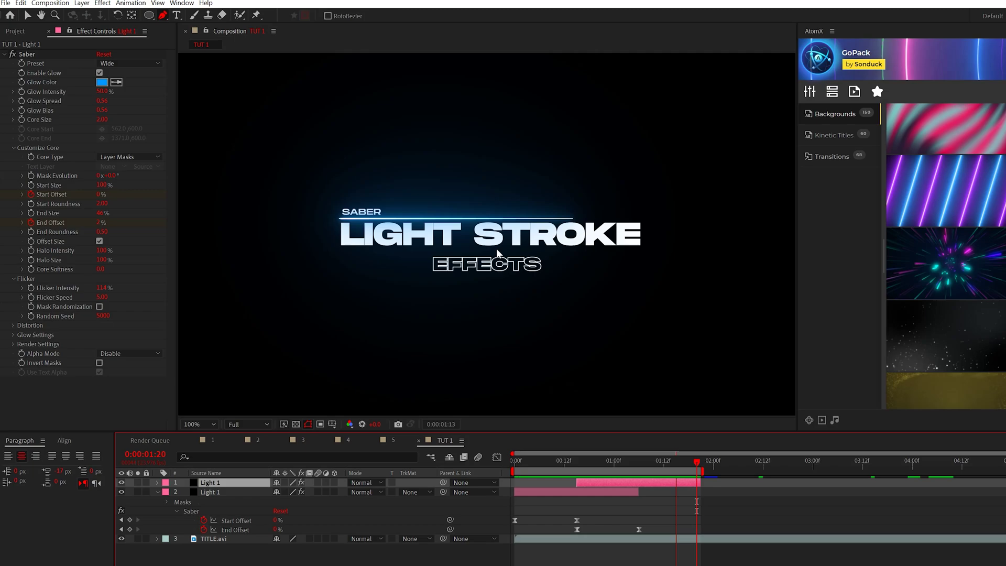
- Duplicate the light layer again and move its mask line down beneath the title
left_click(216, 493)
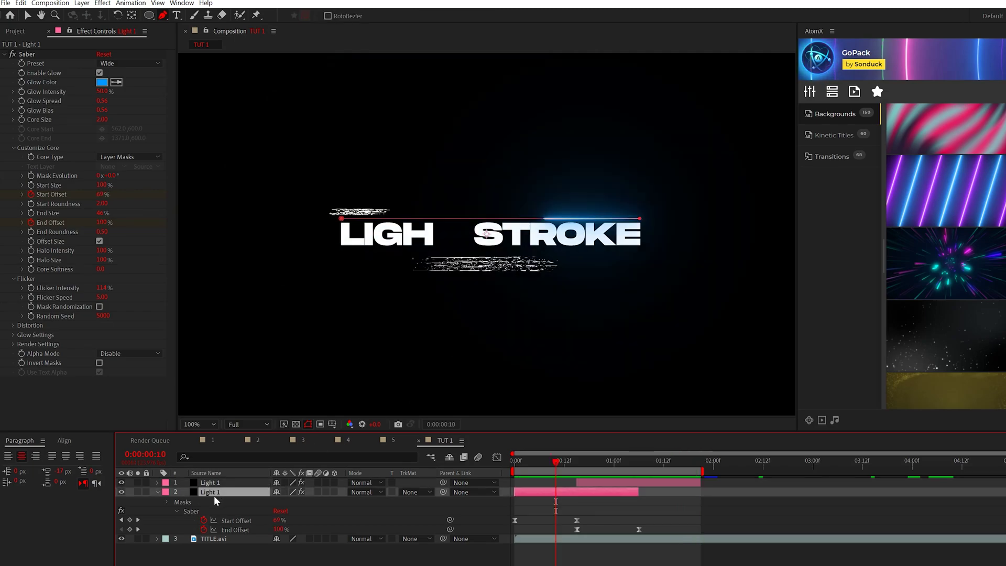
key("ctrl+d")
left_click_drag(214, 494, 209, 481)
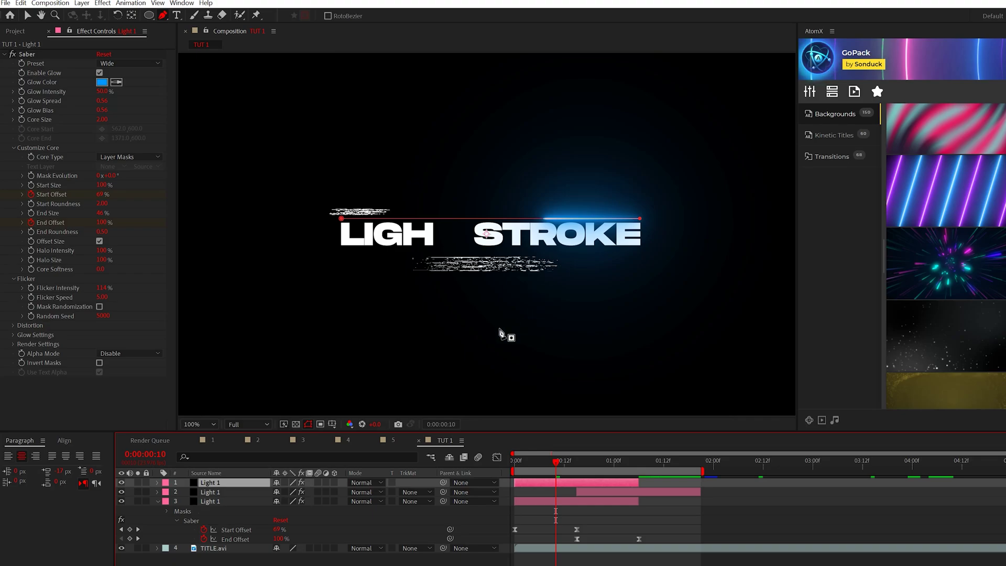
key("m")
left_click(214, 503)
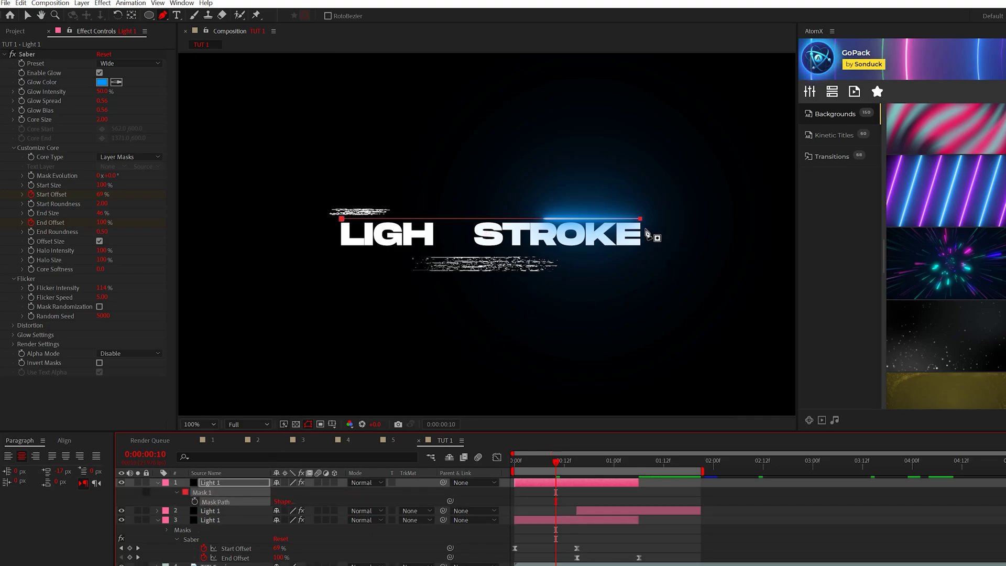
key("v")
left_click_drag(642, 220, 641, 253)
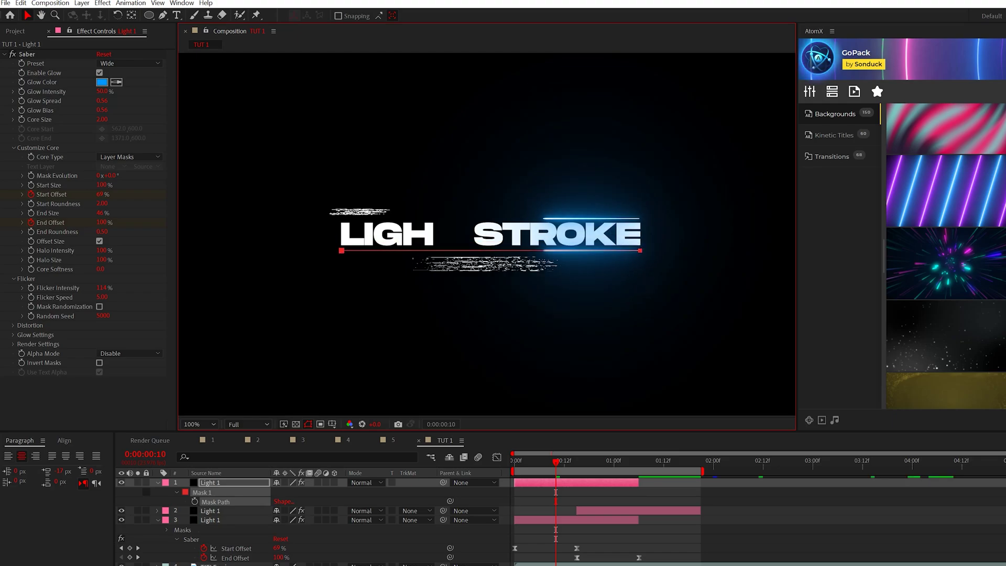
- Duplicate that stroke layer, start the copy later, and flip both vertically
left_click(227, 483)
key("ctrl+d")
left_click_drag(576, 482, 639, 483)
left_click(572, 493, "shift")
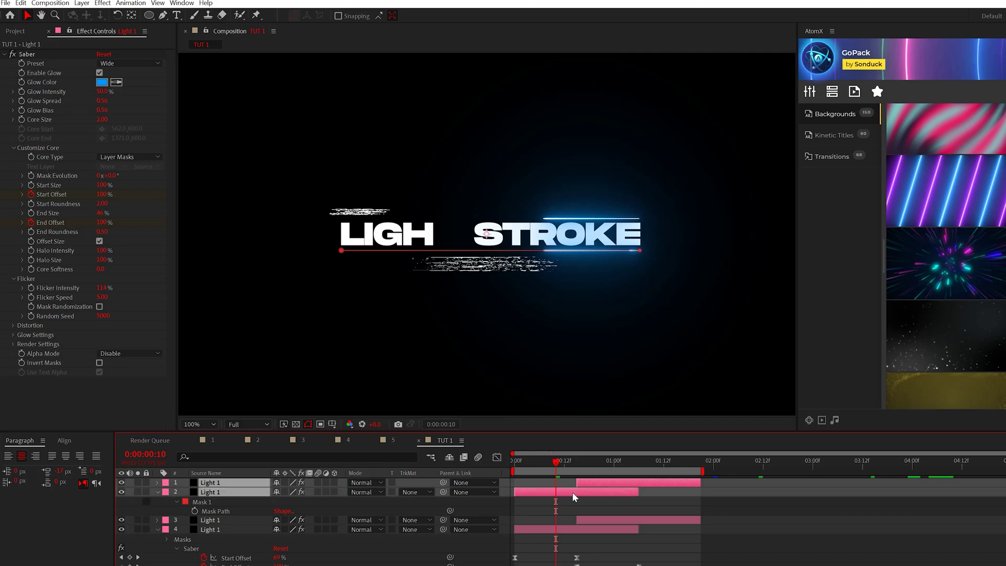
left_click(80, 4)
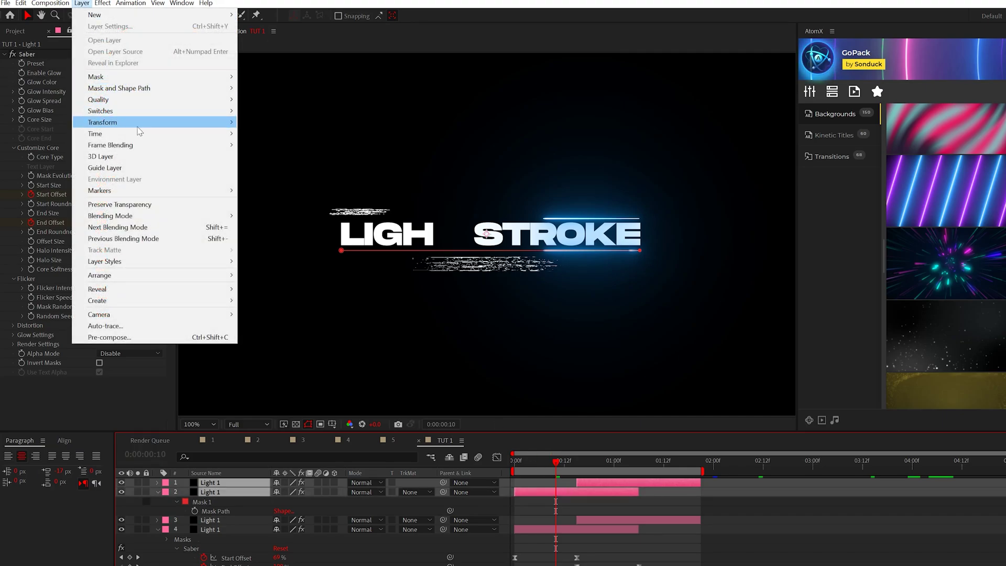
mouse_move(139, 125)
left_click(308, 217)
key("space")
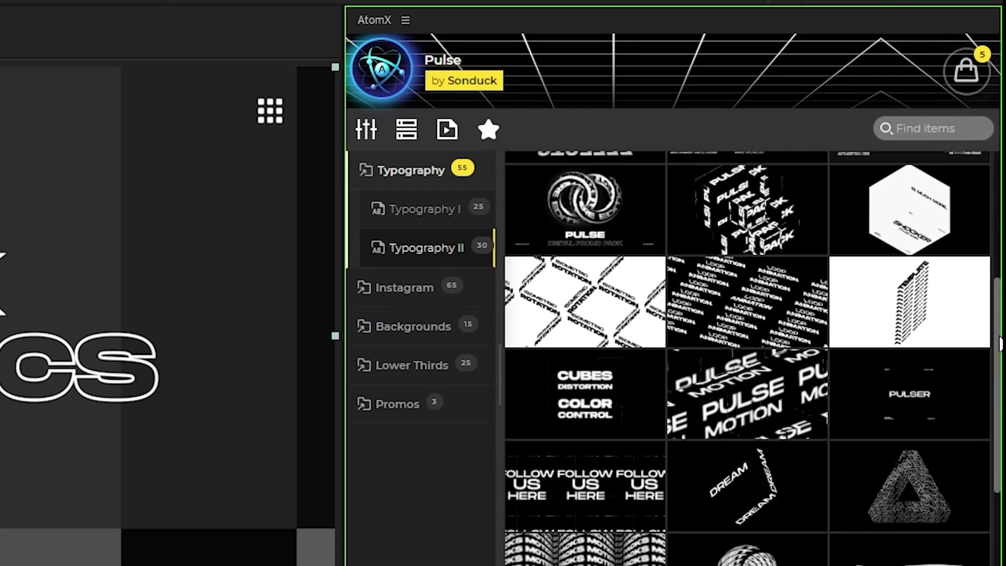
- Apply the chosen AtomX Typography template
left_click(917, 433)
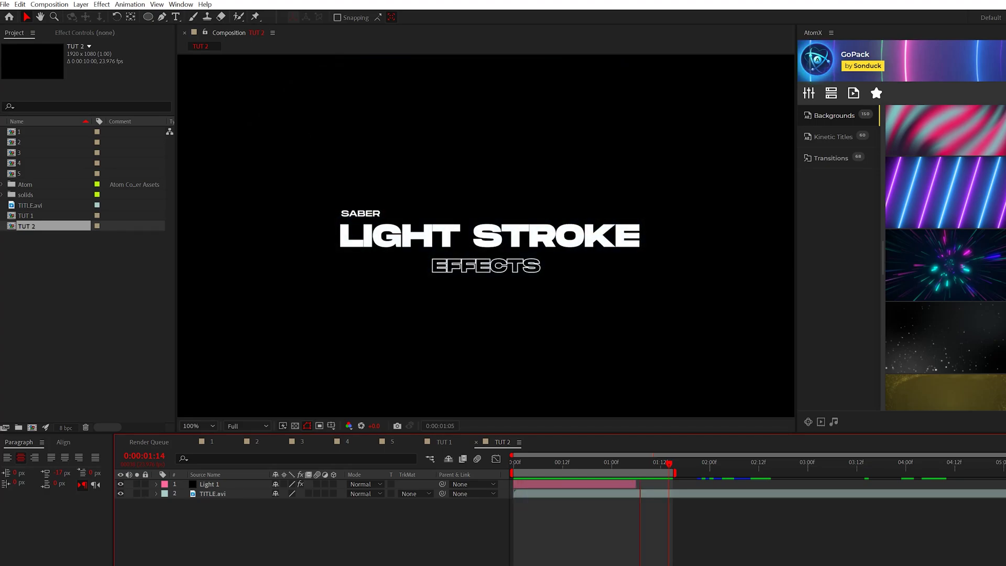
- Delete Light 1's line mask and draw a rectangular mask framing the whole title
left_click(215, 483)
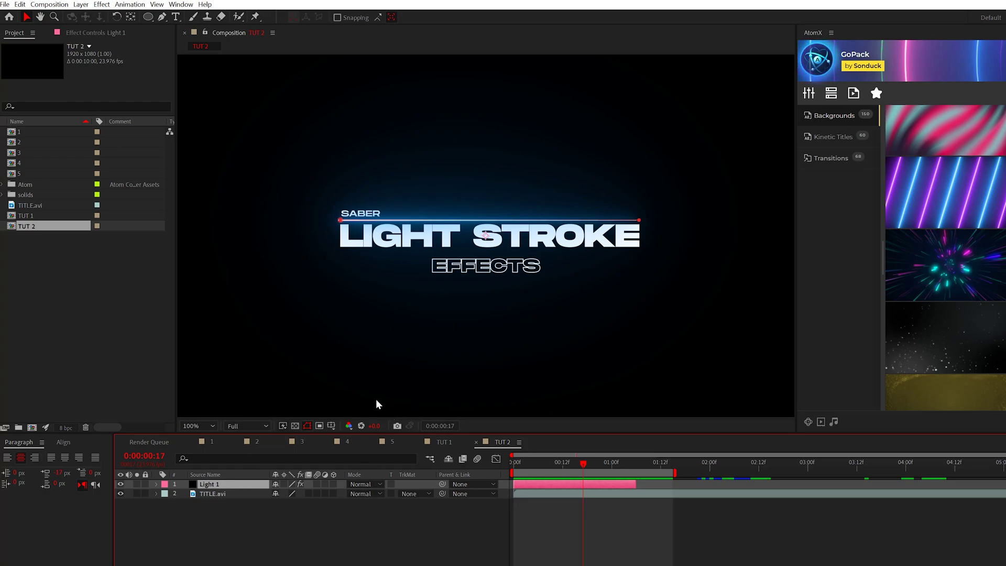
key("m")
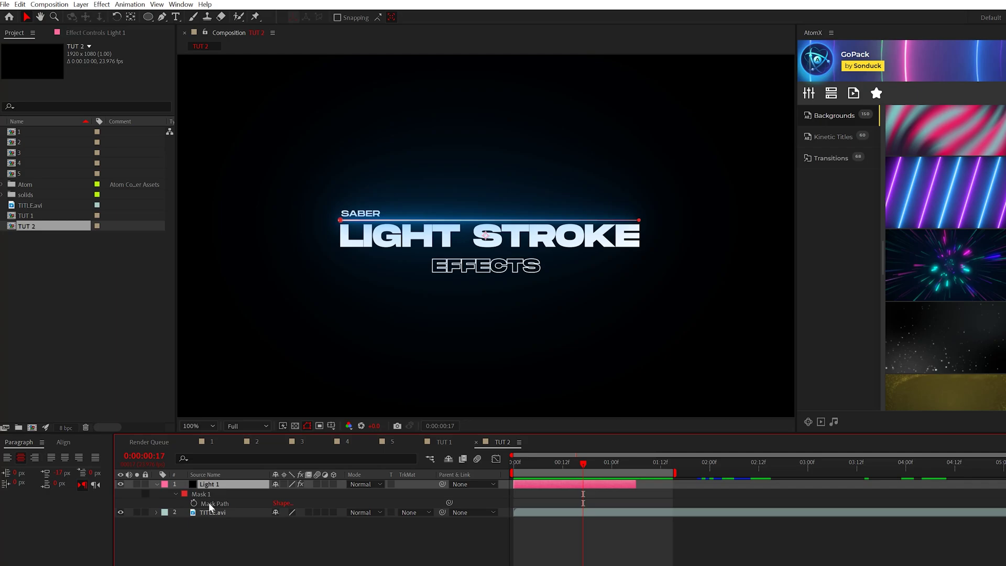
left_click(210, 502)
key("Delete")
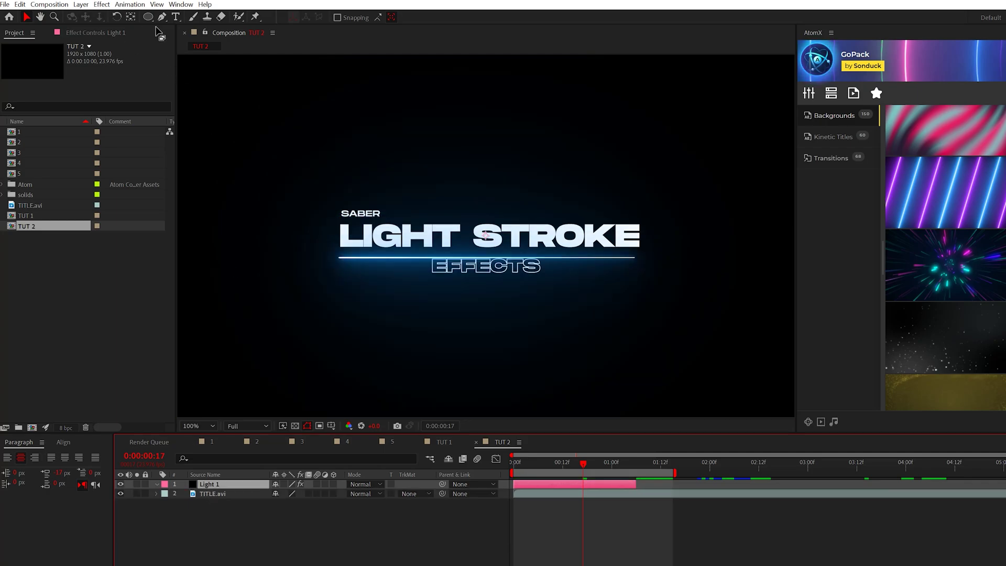
left_click_drag(149, 17, 194, 17)
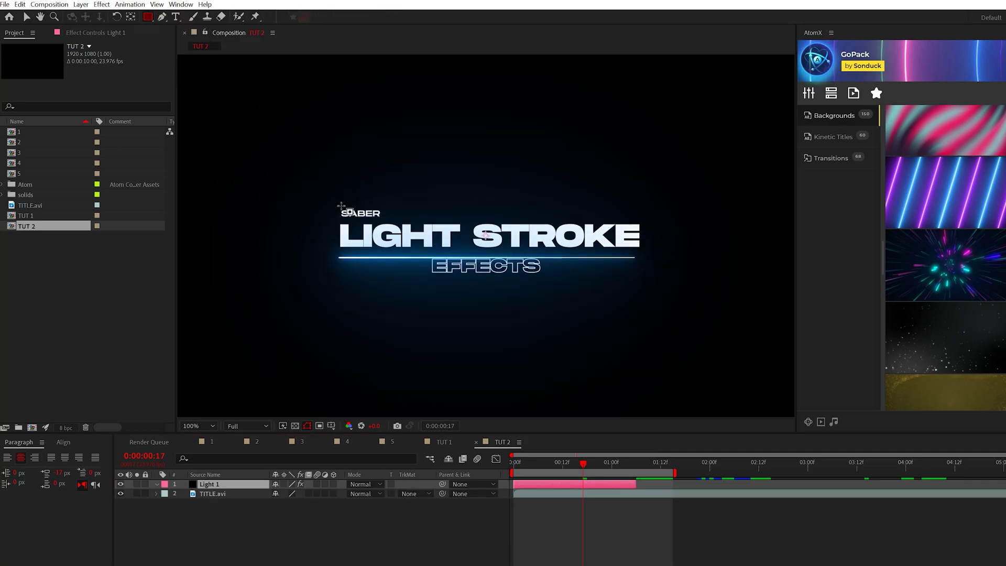
left_click_drag(337, 205, 647, 283)
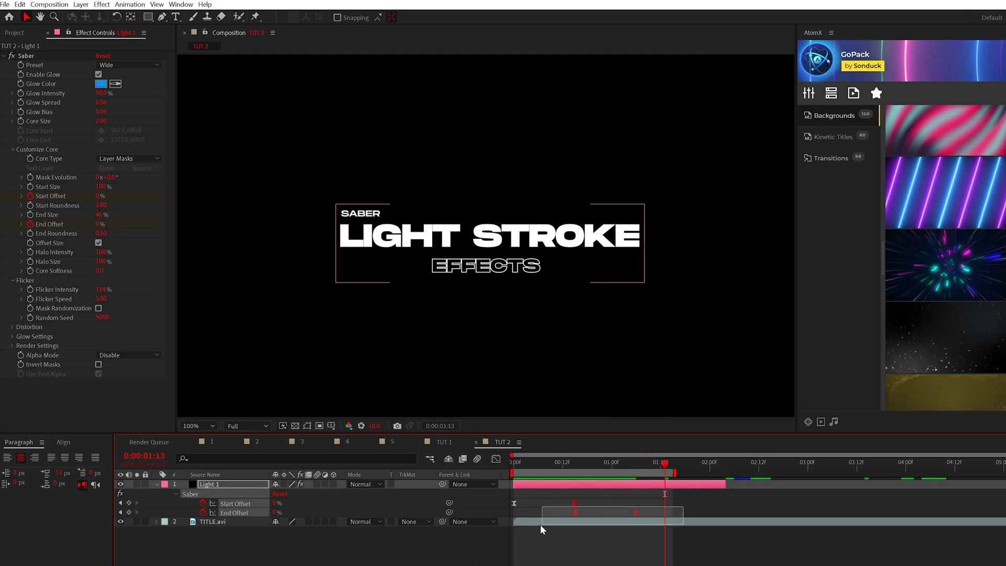
- Shift the Start and End Offset keyframes slightly later and preview the stroke animation
left_click_drag(675, 511, 517, 516)
left_click(567, 502)
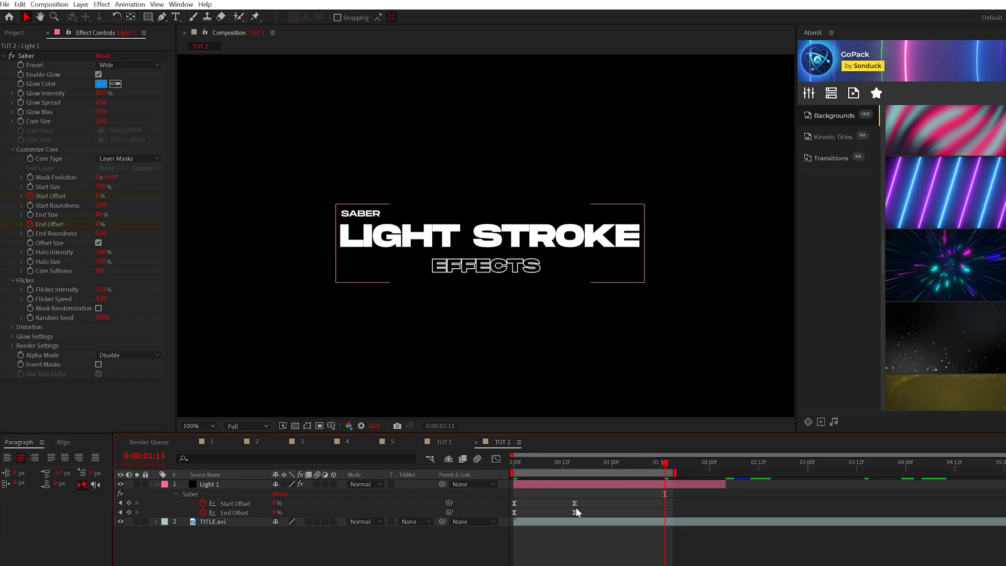
left_click(575, 503)
left_click_drag(615, 507, 617, 511)
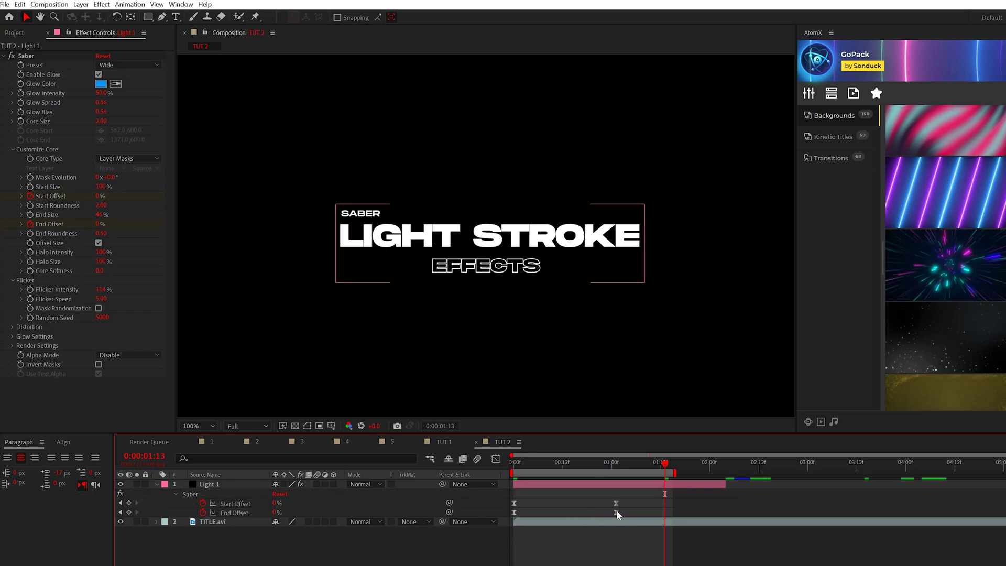
left_click_drag(511, 521, 541, 514)
left_click(525, 547)
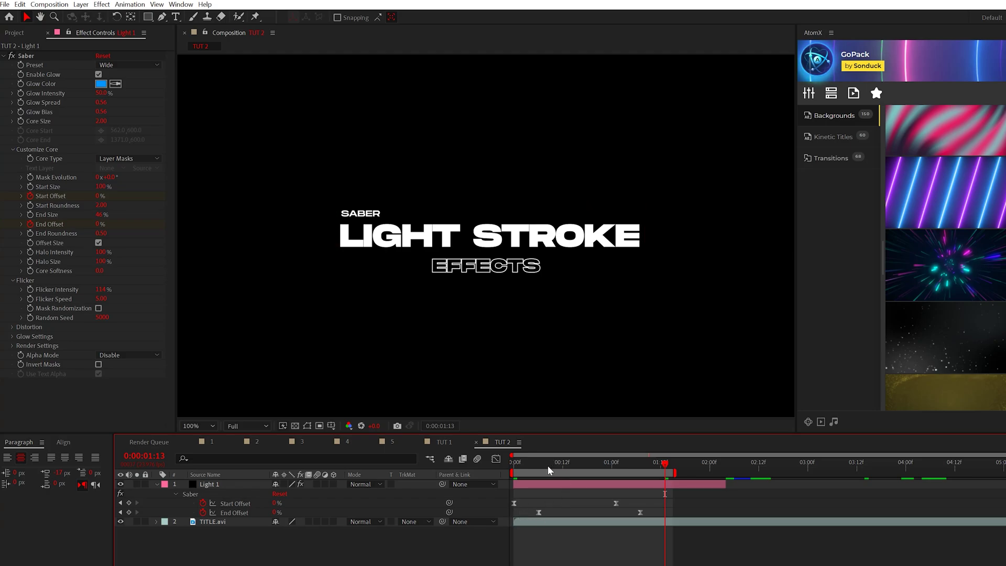
key("space")
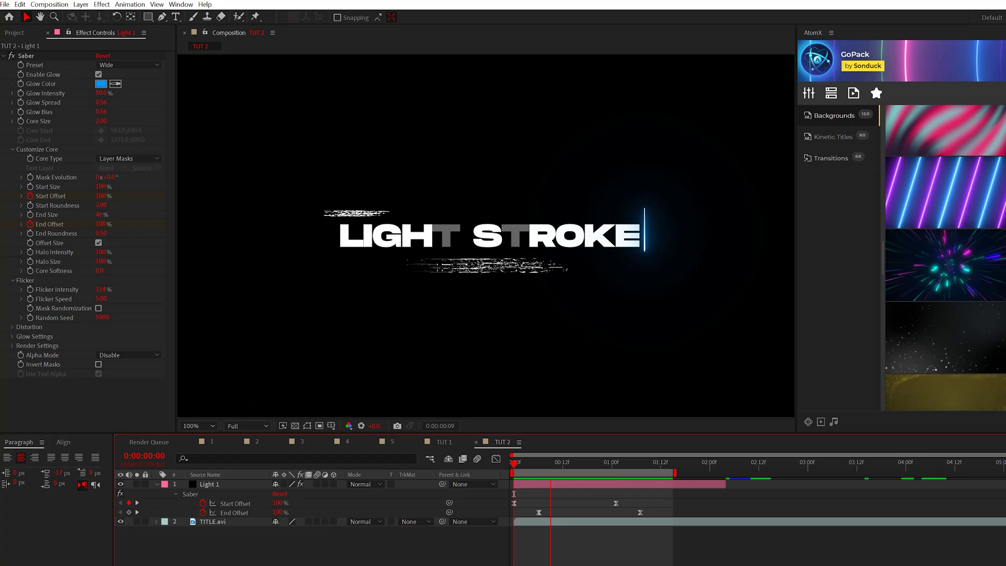
left_click(156, 484)
- Duplicate Light 1 repeatedly, moving each copy later in the timeline for staggered strokes
left_click(202, 483)
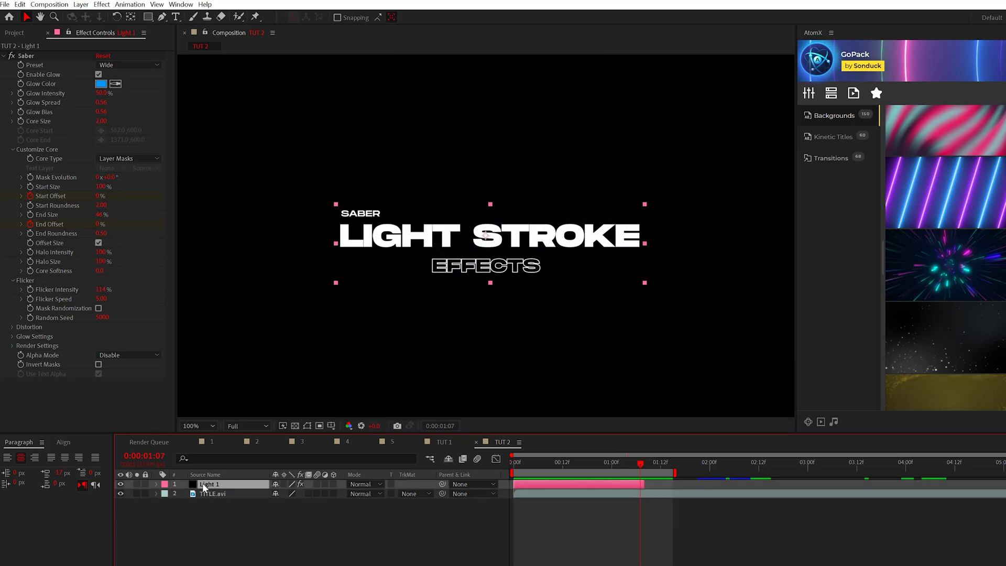
key("ctrl+d")
left_click_drag(521, 480, 622, 483)
key("ctrl+d")
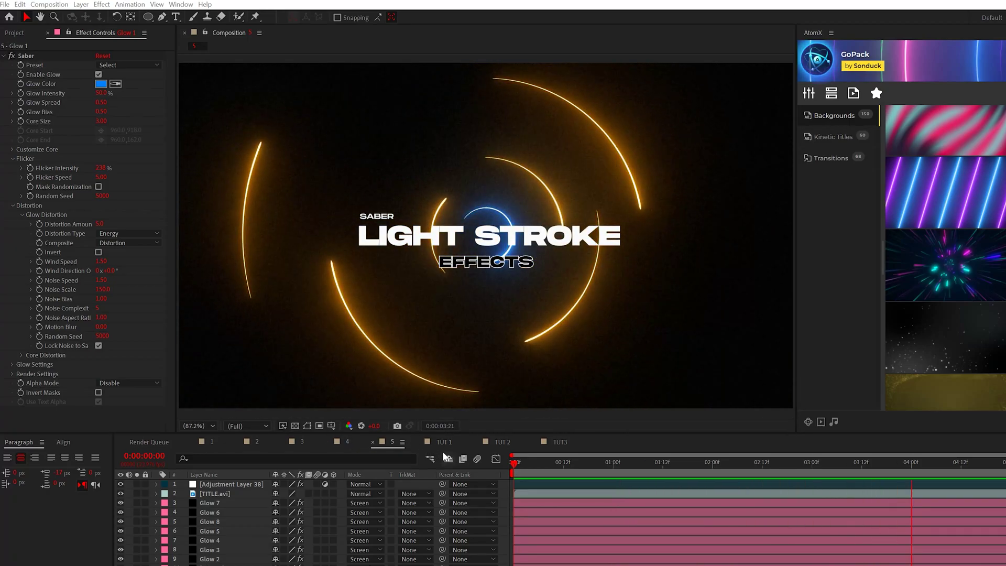
- Open the TUT3 composition and select its blue saber Light 1 layer
left_click(556, 442)
left_click(235, 484)
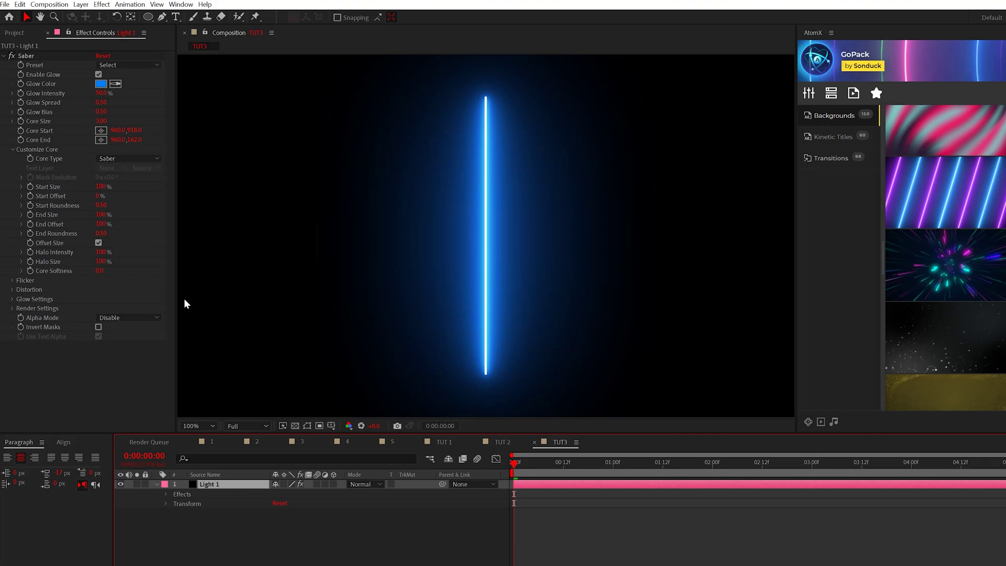
- With safe guides shown, draw a small circular Ellipse mask centred on the blue saber
left_click(147, 16)
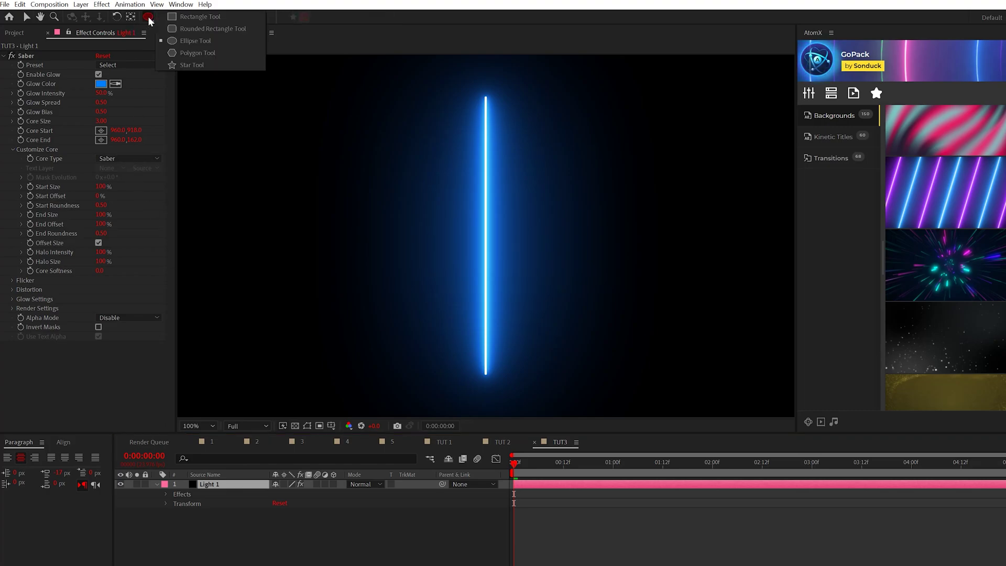
left_click(175, 42)
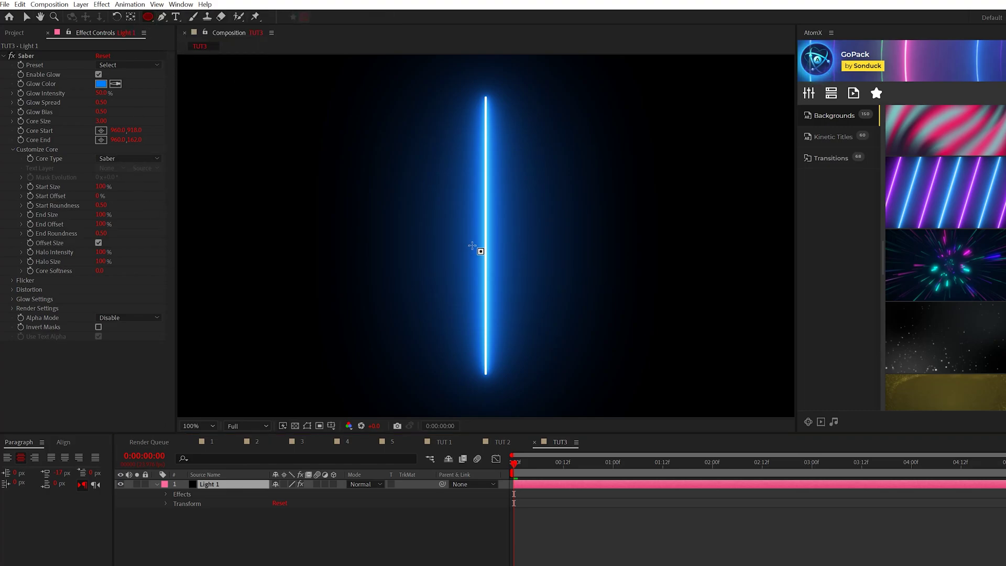
key("apostrophe")
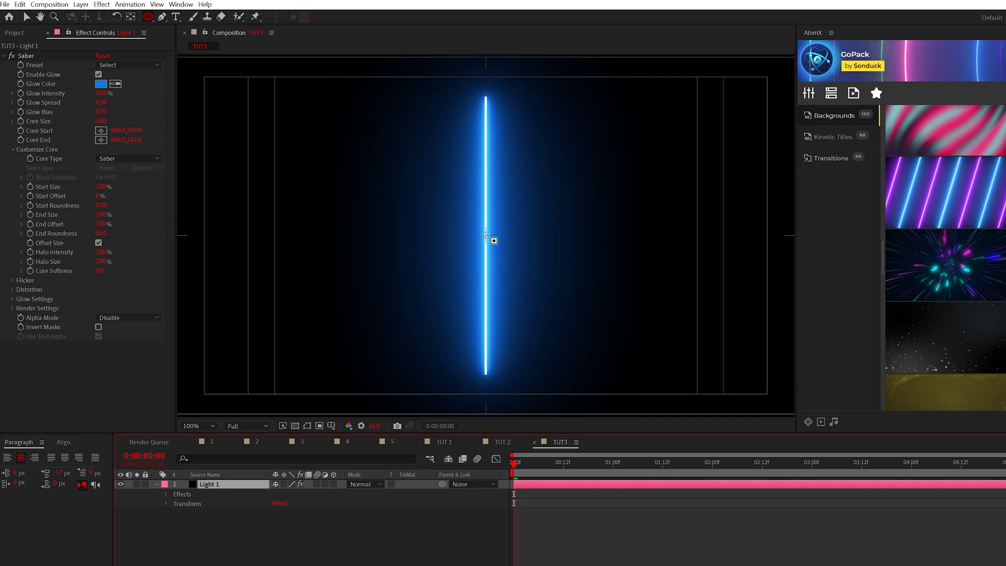
mouse_move(486, 236)
left_mouse_down()
mouse_move(523, 274)
mouse_move(513, 263)
left_mouse_up()
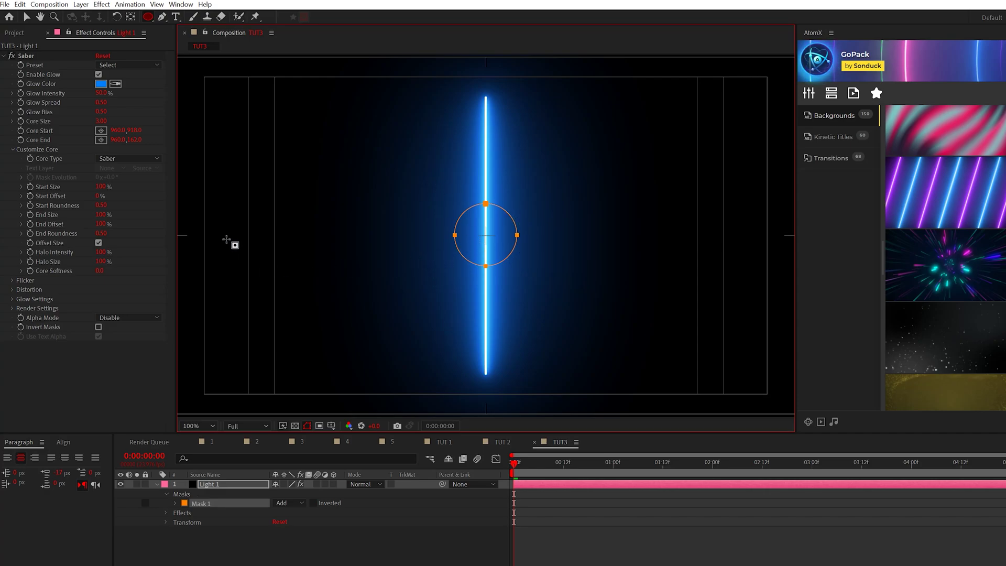
- Set the Saber core type to follow Layer Masks and End Size to 25%
left_click(46, 152)
left_click(116, 158)
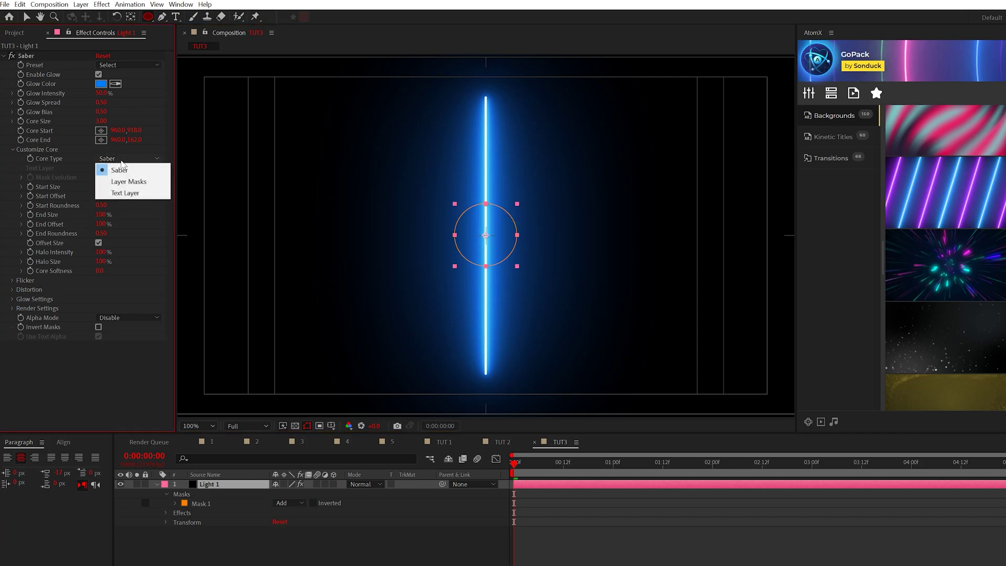
left_click(127, 182)
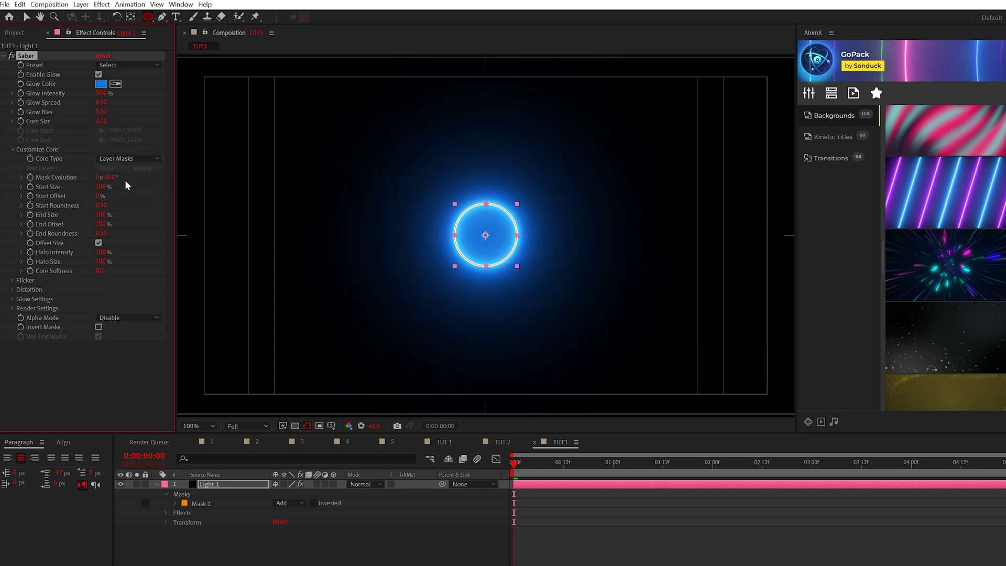
left_click(101, 216)
type("25")
key("Return")
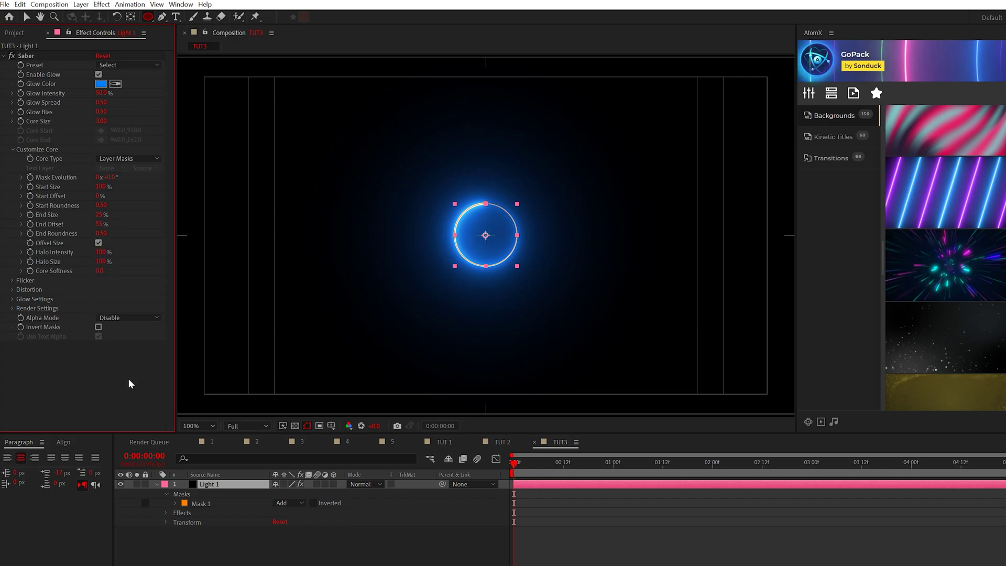
- Hide the safe guides and set Start Roundness to 2.00
key("F2")
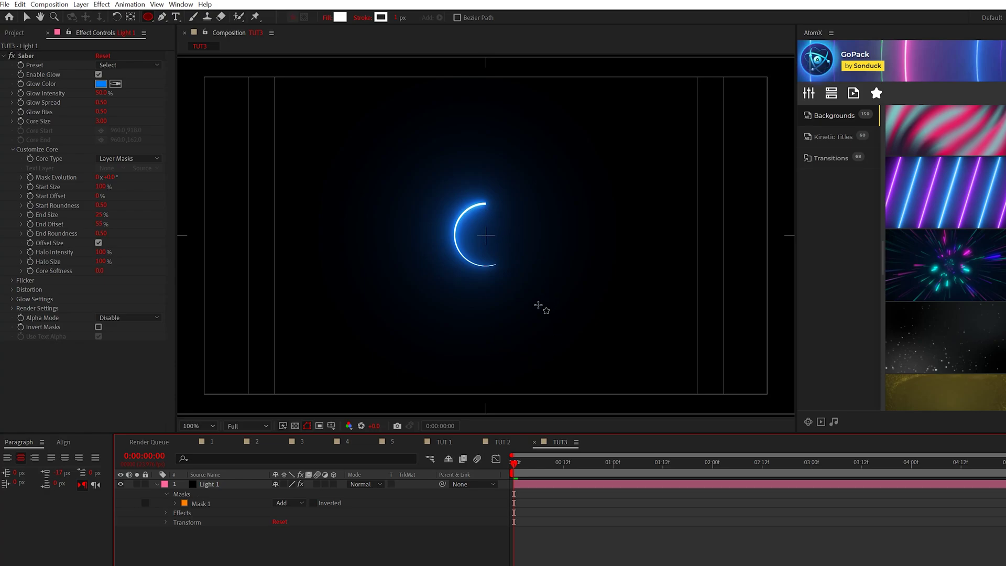
key("apostrophe")
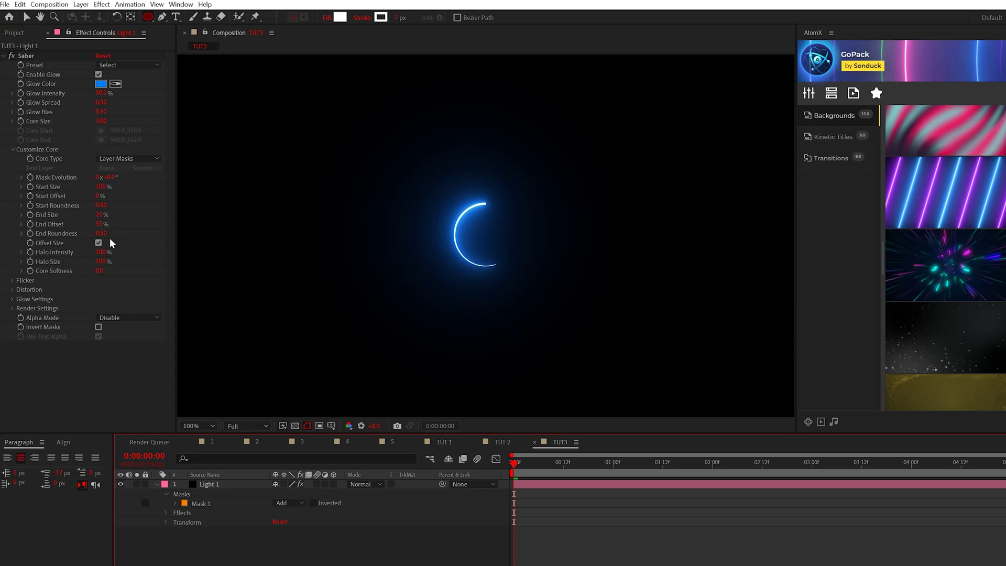
left_click(120, 384)
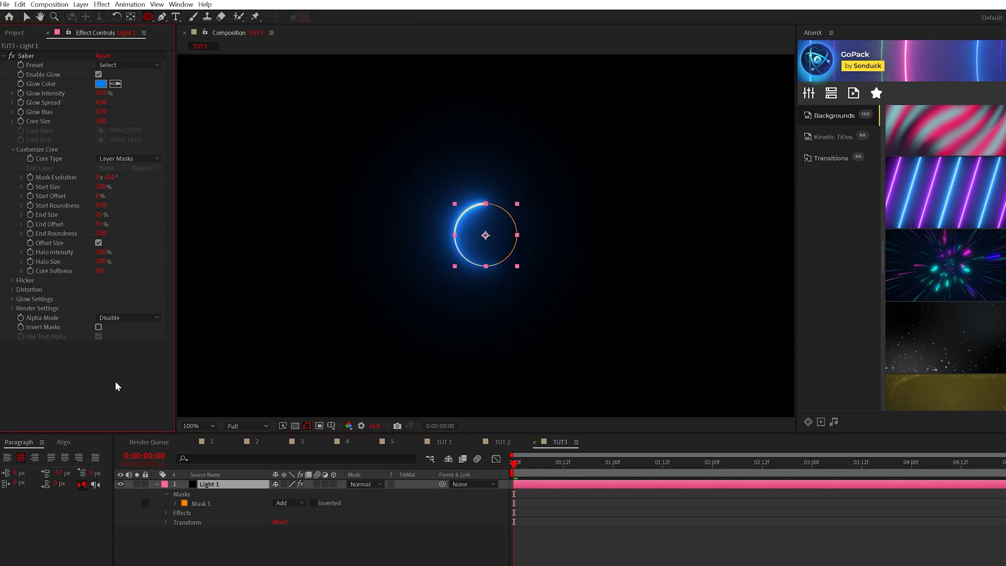
type("2")
key("Return")
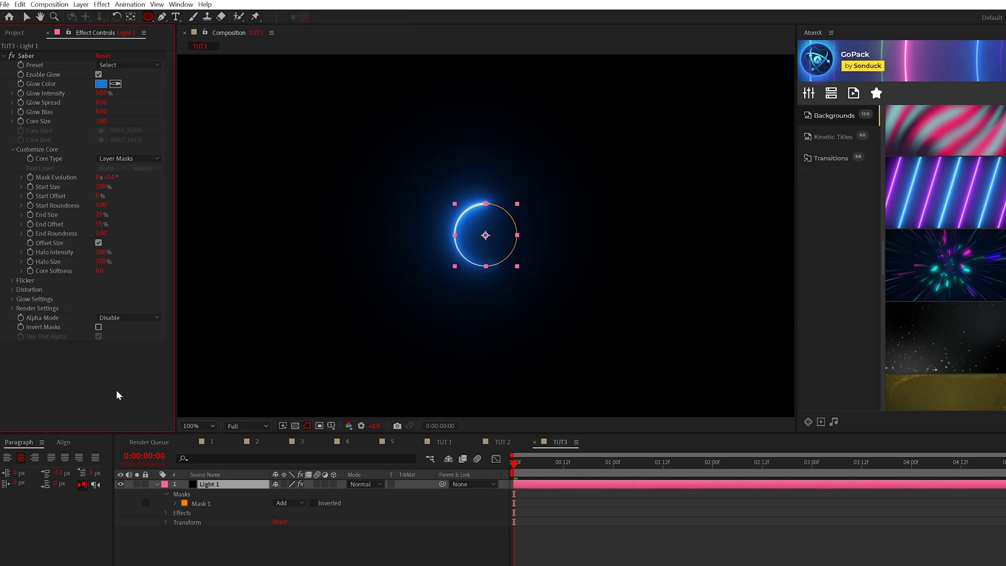
key("F2")
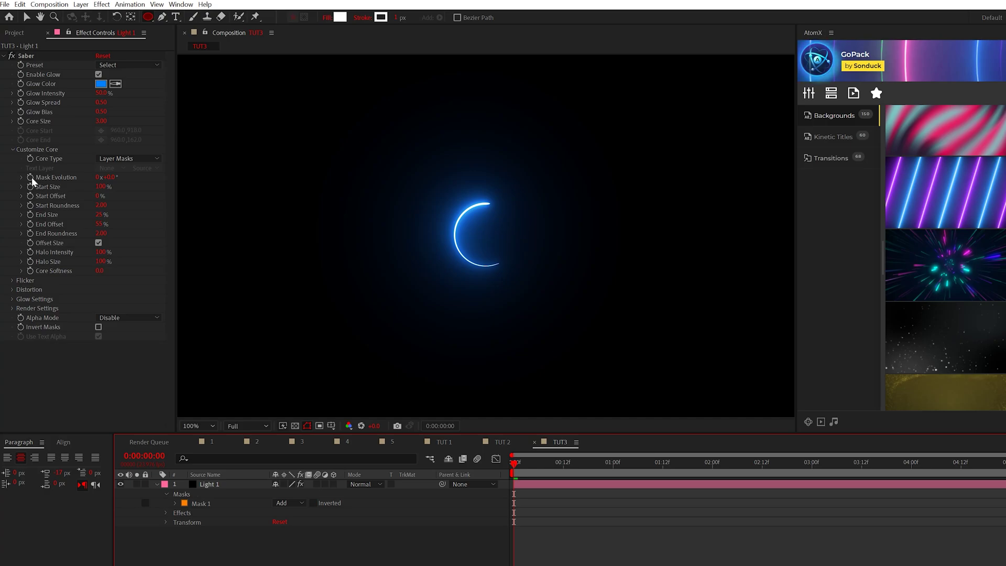
- Add a time*-40 expression to Mask Evolution and preview the spinning arc
left_click(30, 178, "alt")
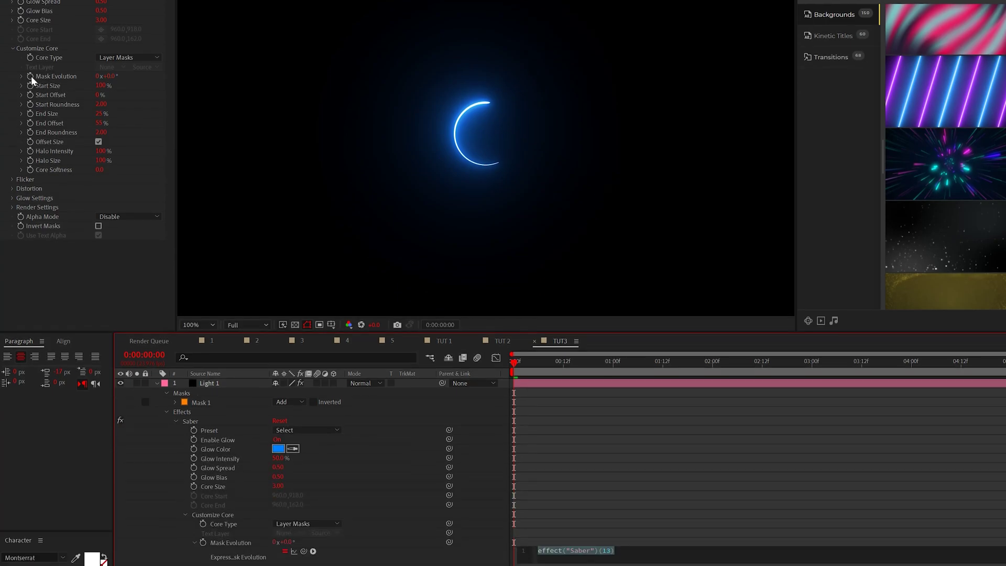
type("time*")
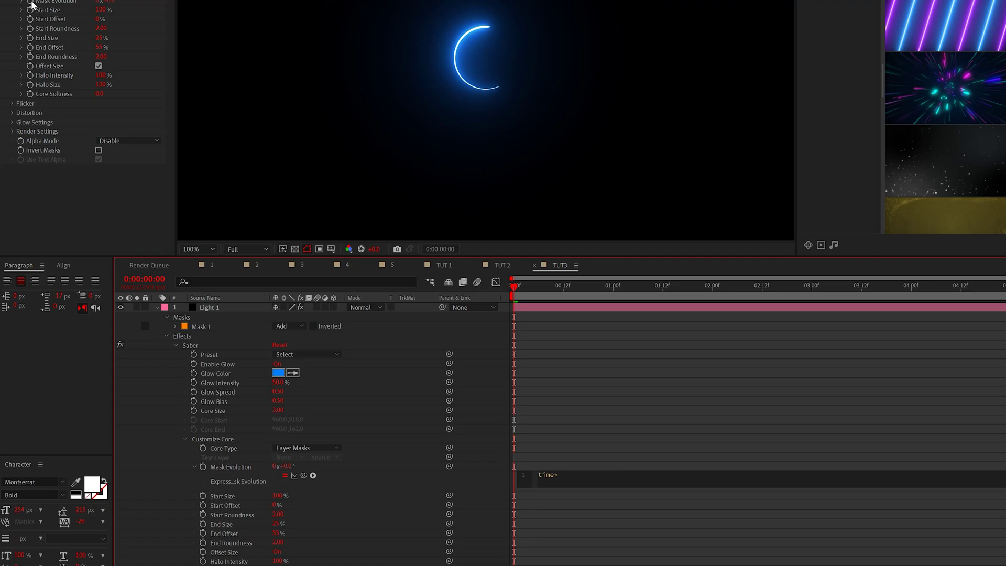
left_click(512, 94)
key("space")
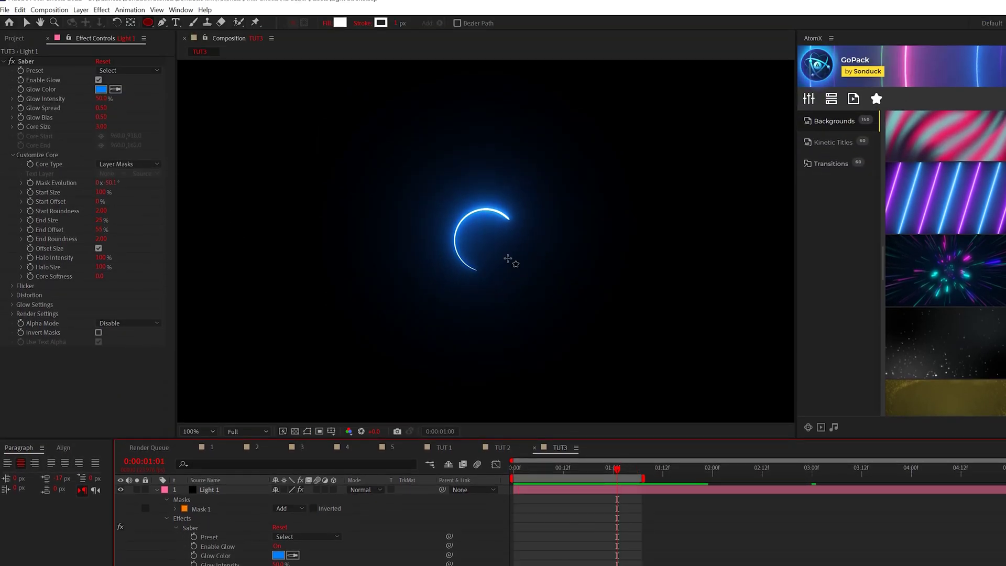
key("space")
- Set the Saber Distortion Amount to 5.0 and Distortion Type to Energy
left_click(12, 295)
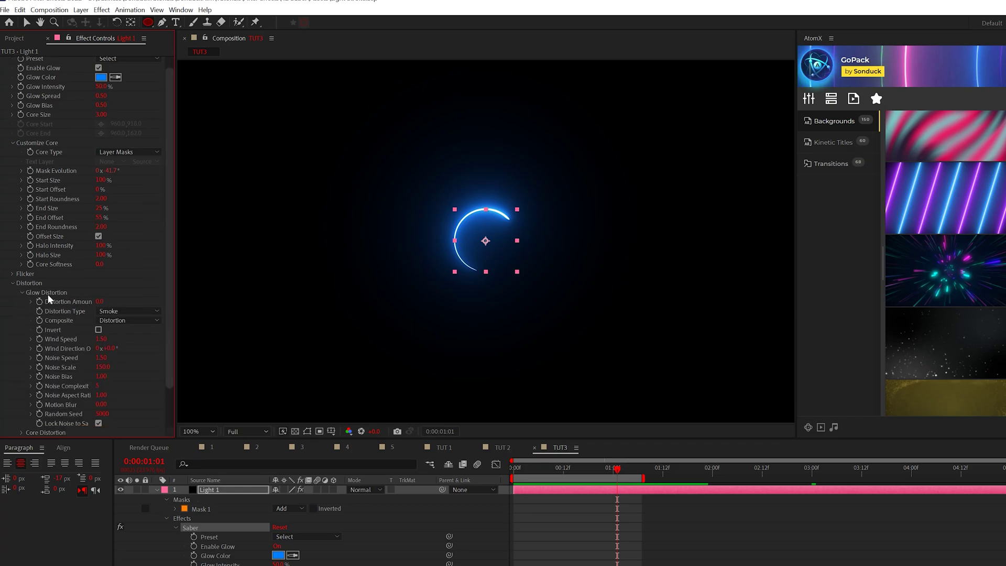
left_click(99, 302)
type("5")
key("Return")
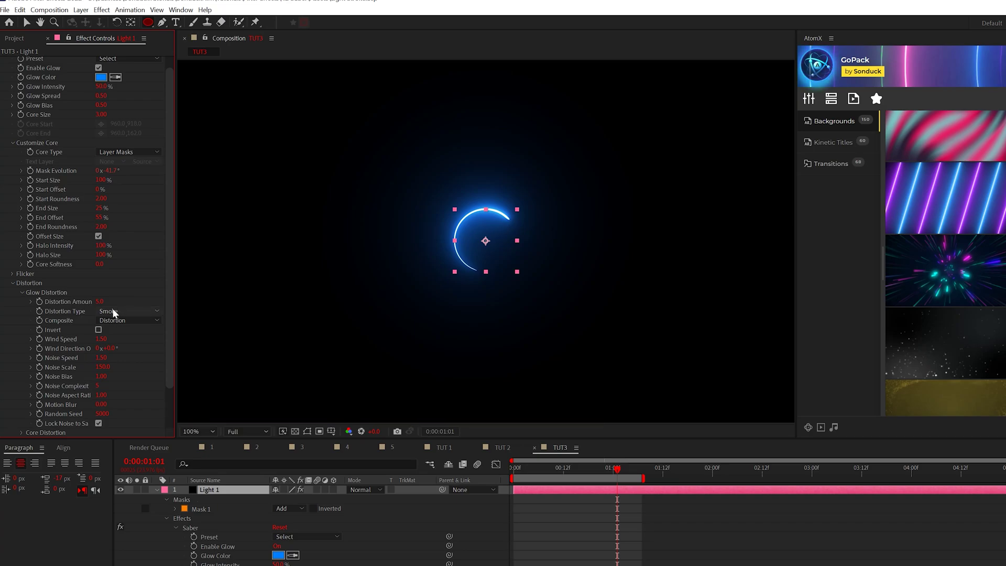
left_click(113, 312)
left_click(115, 346)
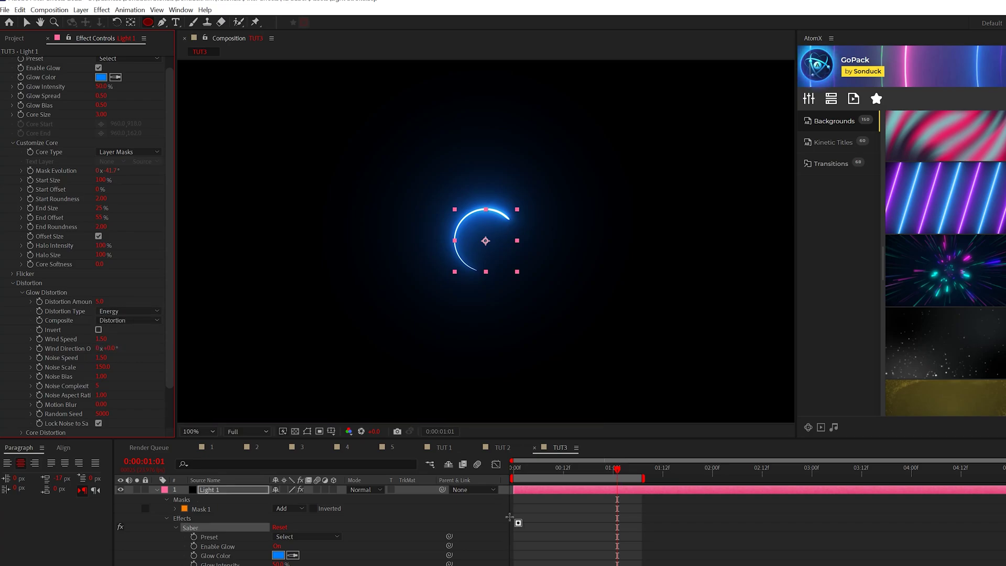
key("period")
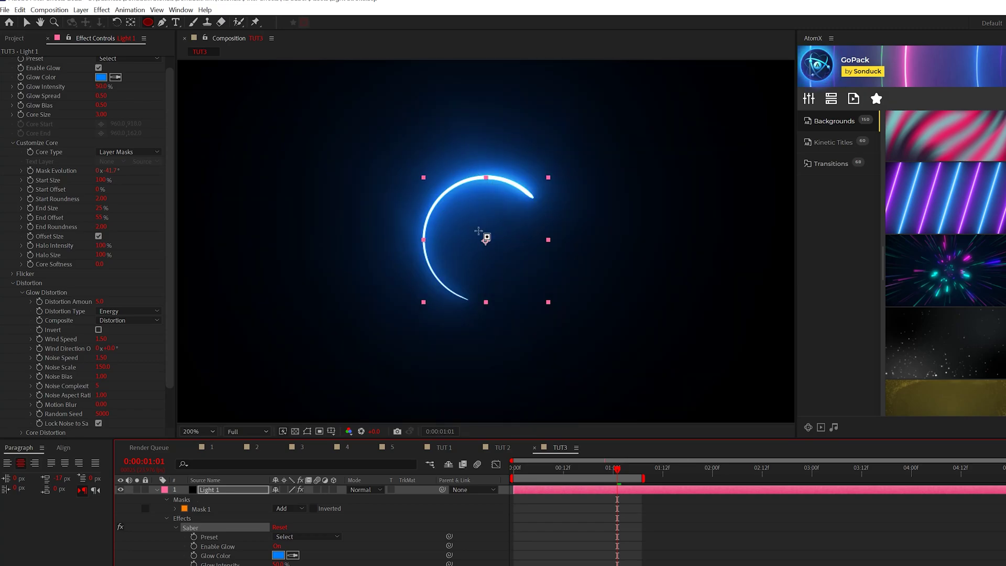
key("v")
key("comma")
key("ctrl+grave")
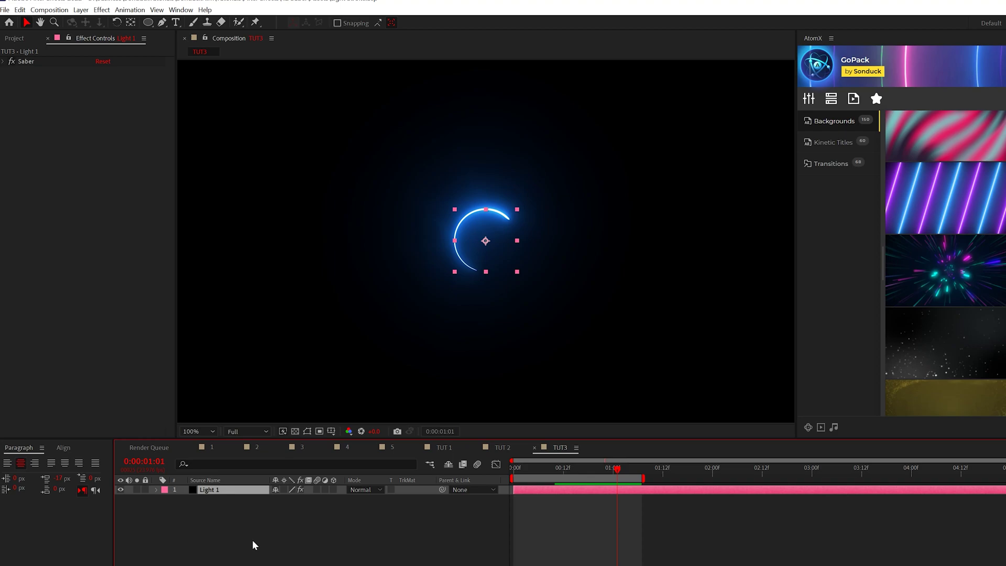
- Duplicate Light 1 and scale the copy's circular mask to about 213 px, rotated 45°
key("ctrl+d")
key("m")
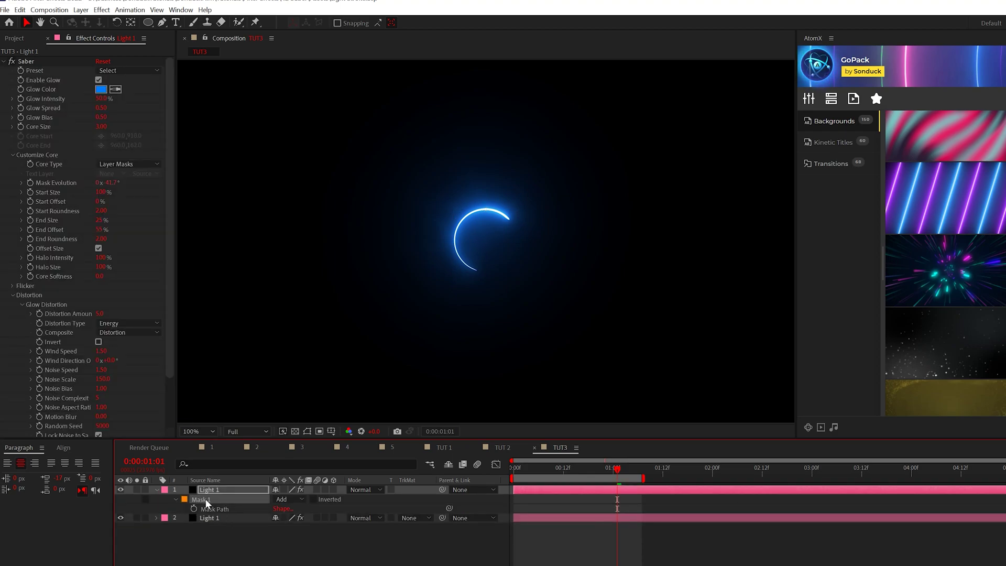
left_click(308, 431)
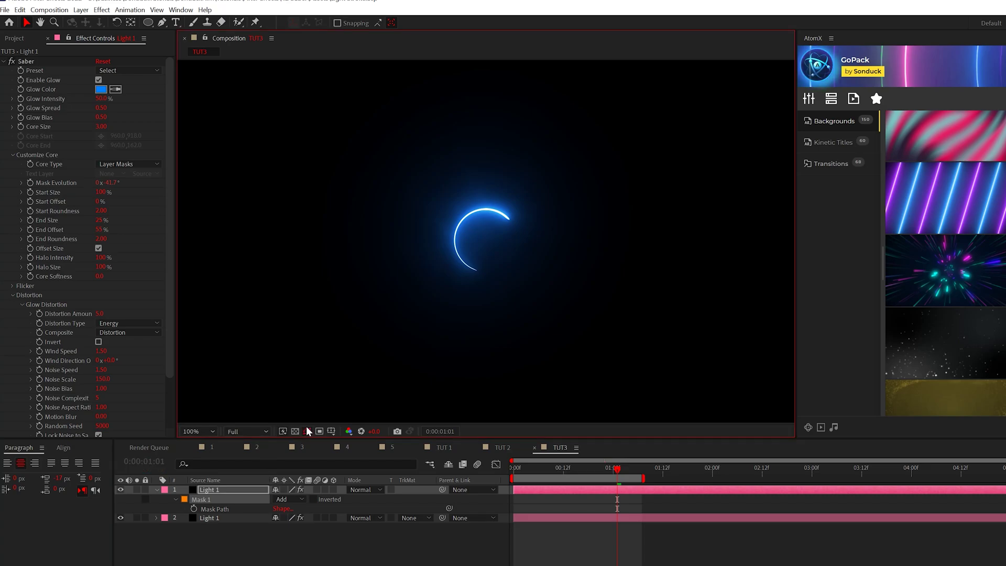
key("ctrl+t")
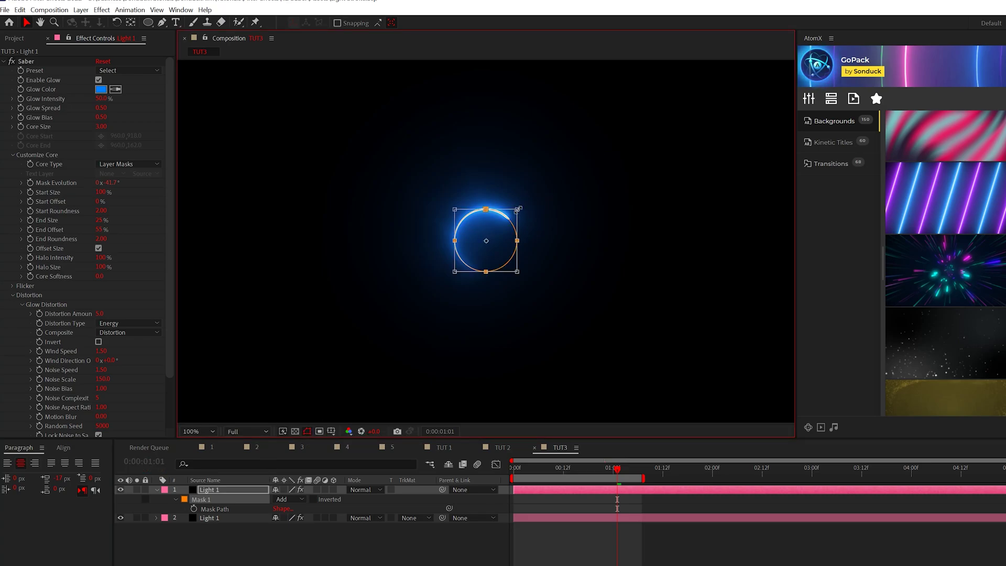
left_click_drag(517, 210, 593, 260)
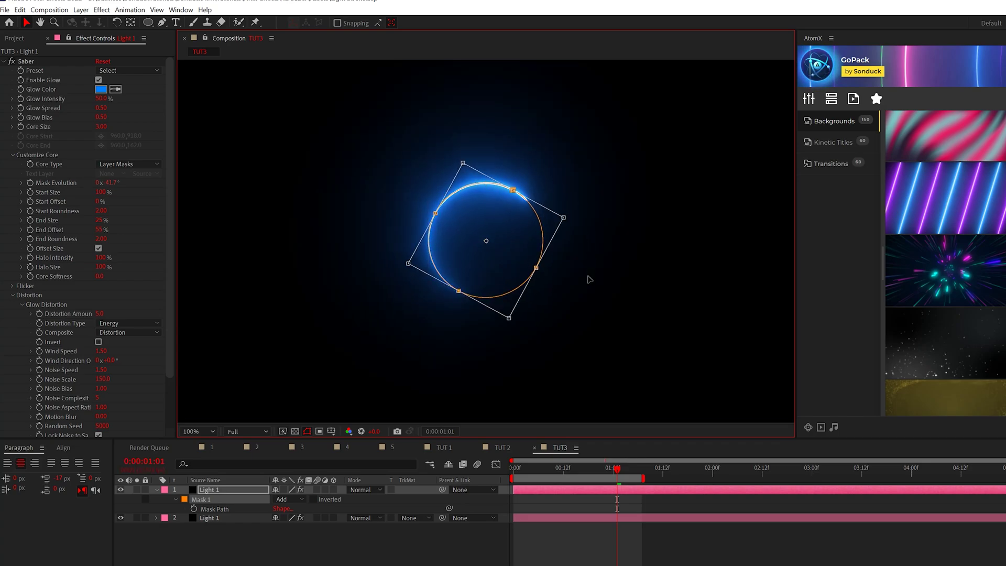
key("shift")
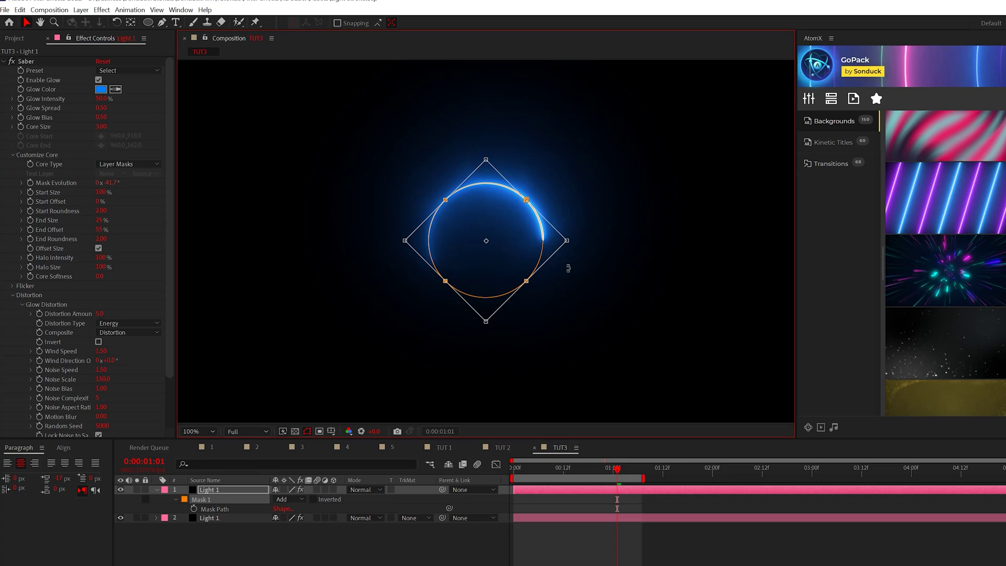
left_click(328, 492)
- Set the top Light 1 layer's blend mode to Screen
left_click(355, 491)
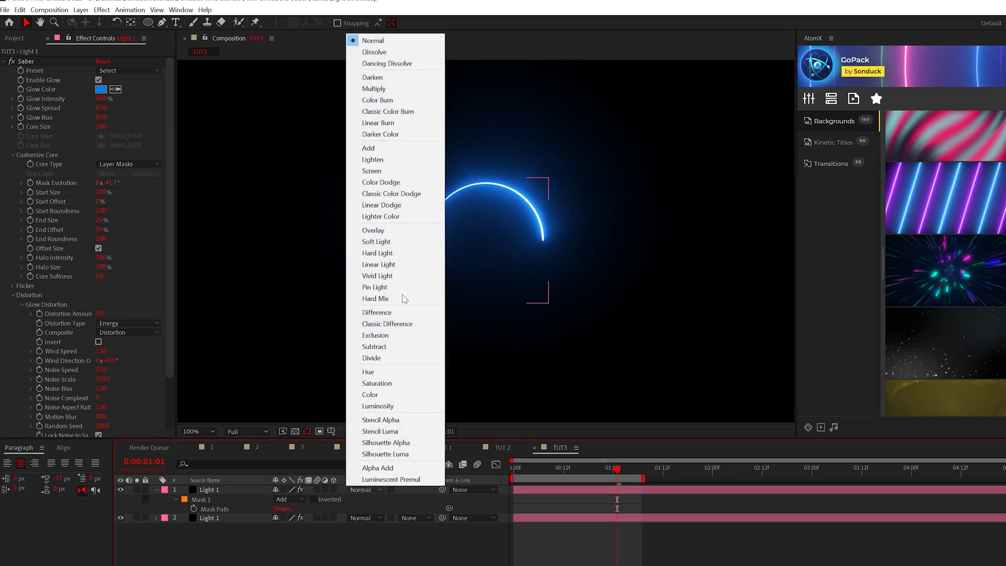
left_click(404, 170)
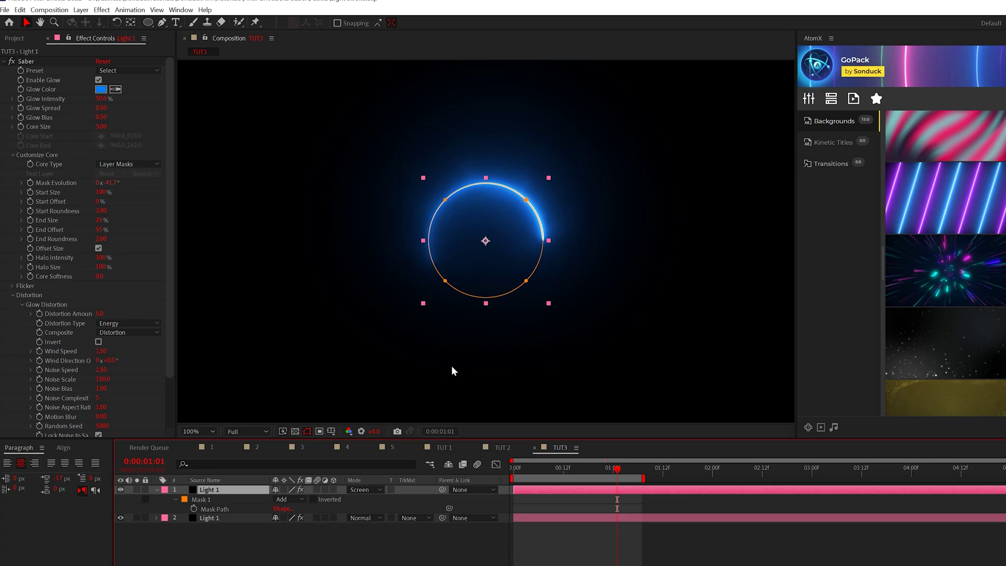
left_click(354, 561)
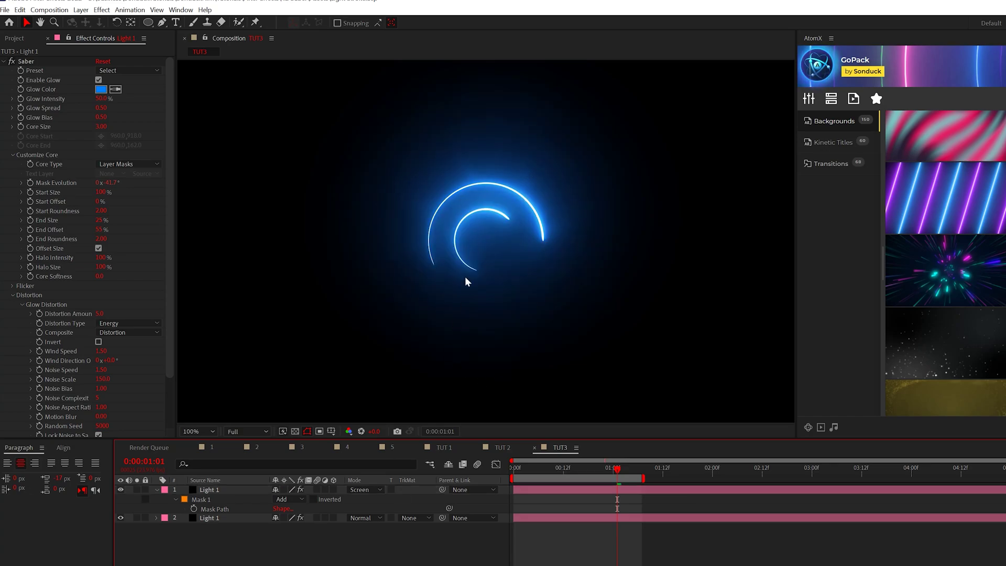
- Change the top layer's glow colour to orange-red and review its modified properties
left_click(222, 489)
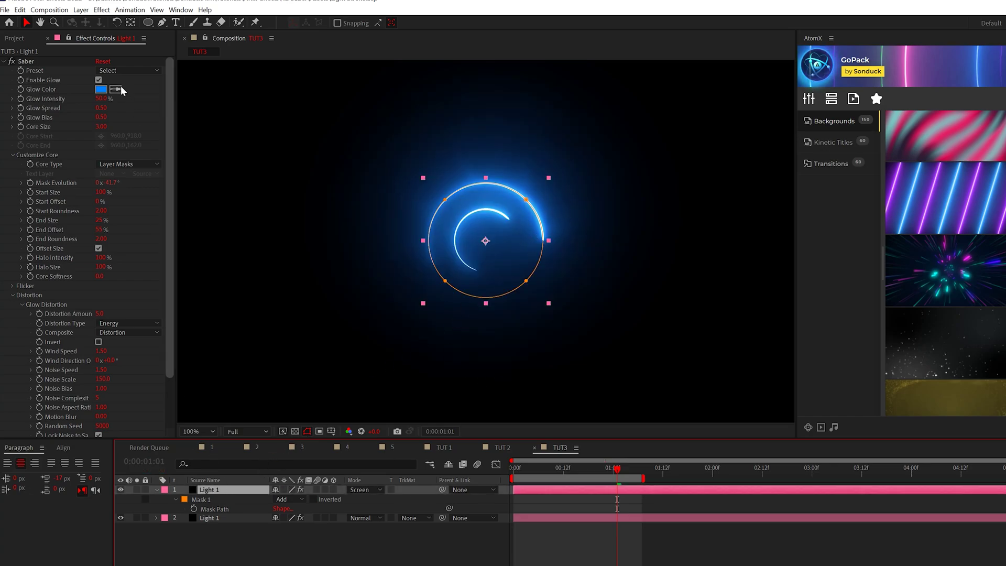
left_click(101, 89)
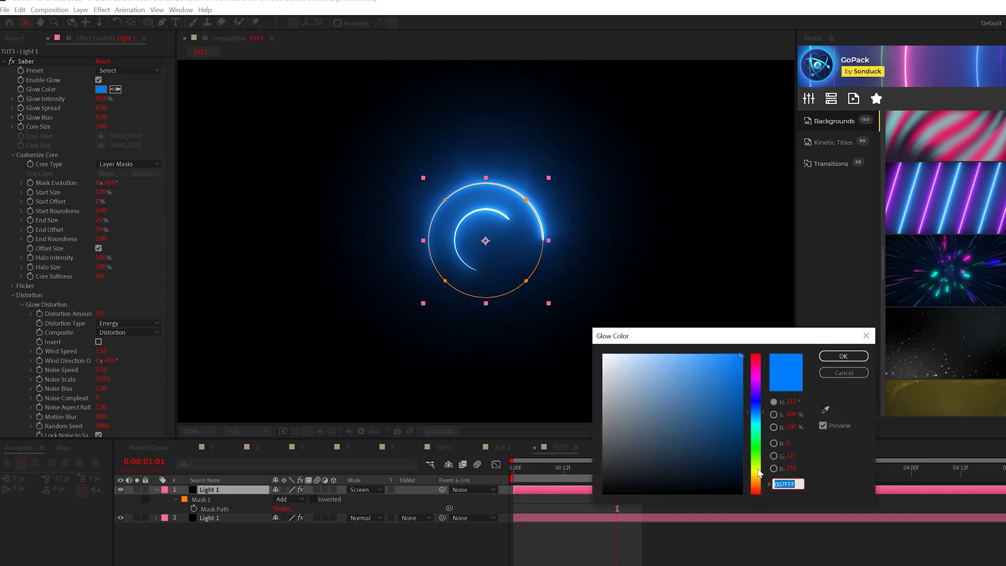
left_click(756, 491)
left_click(843, 356)
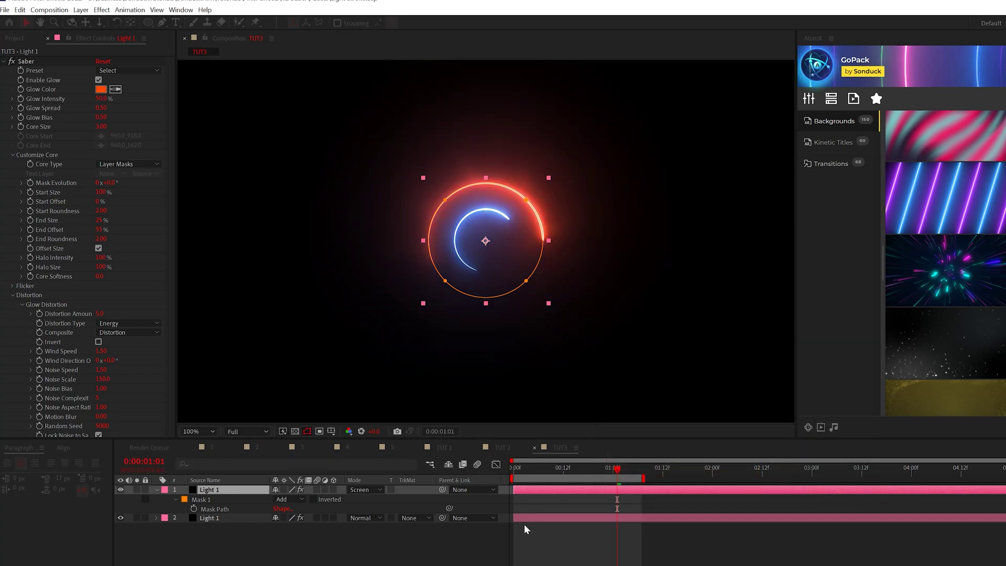
key("u")
key("u")
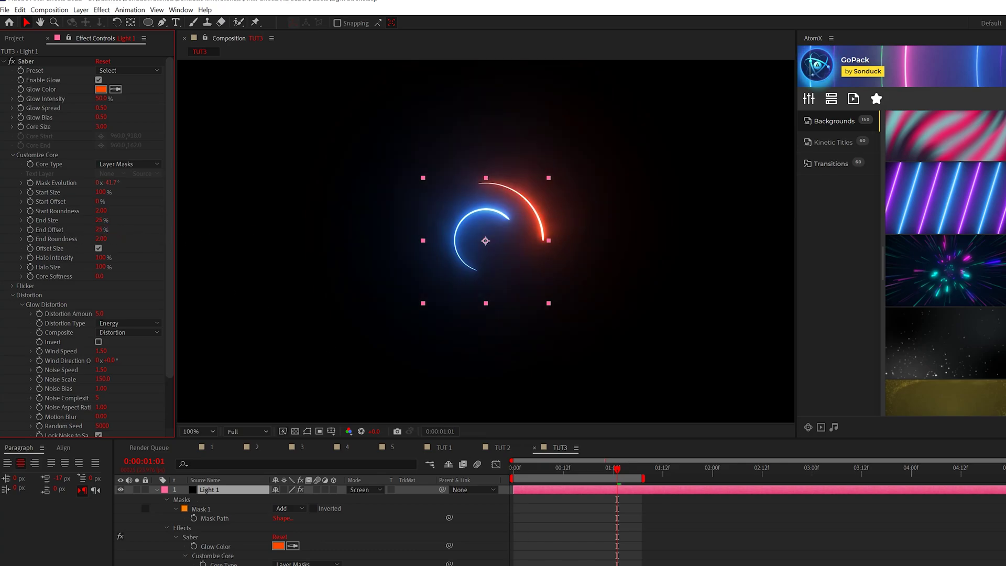
left_click(787, 524)
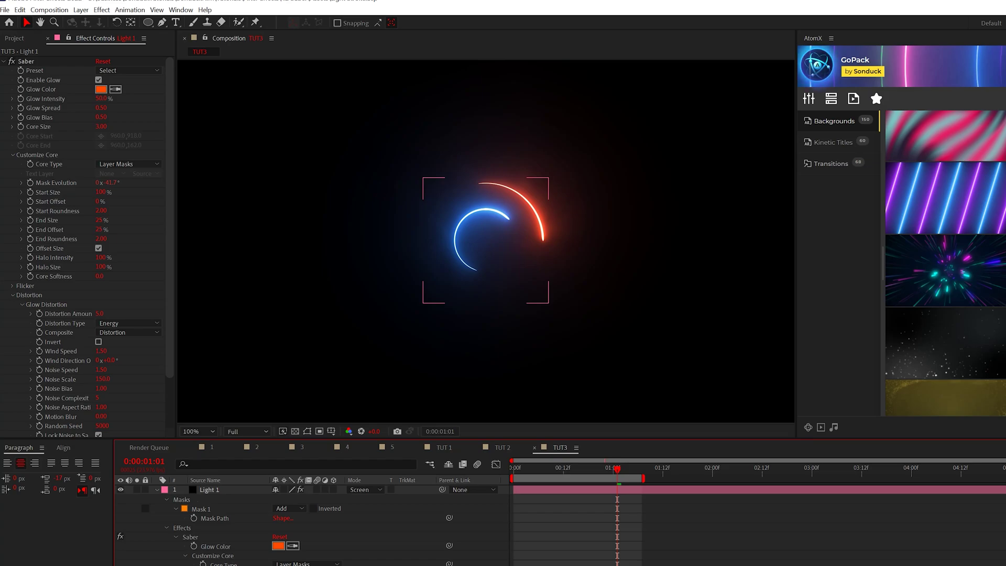
- Duplicate the top Light 1 layer again and free-transform the copy's circular mask
left_click(205, 491)
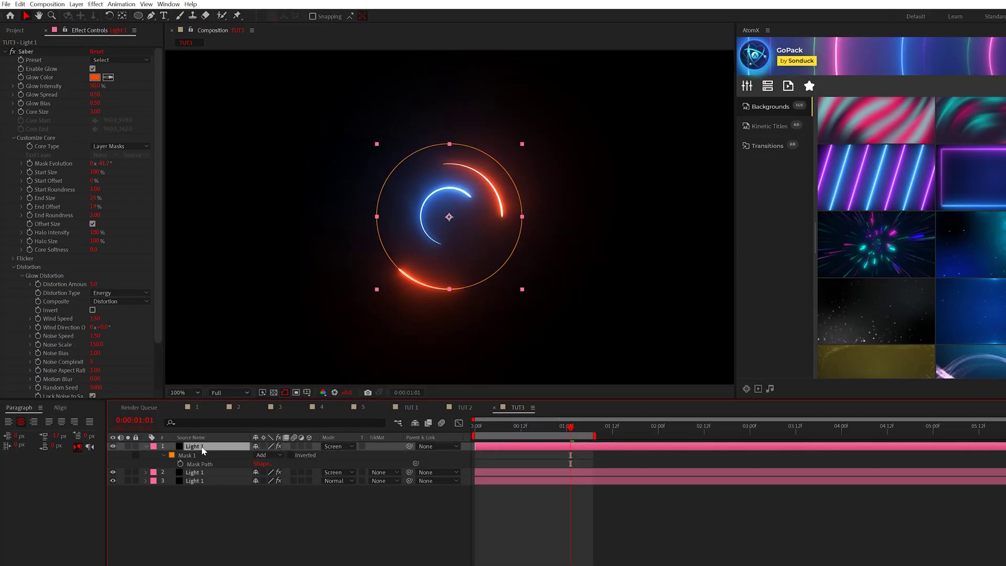
left_click(202, 449)
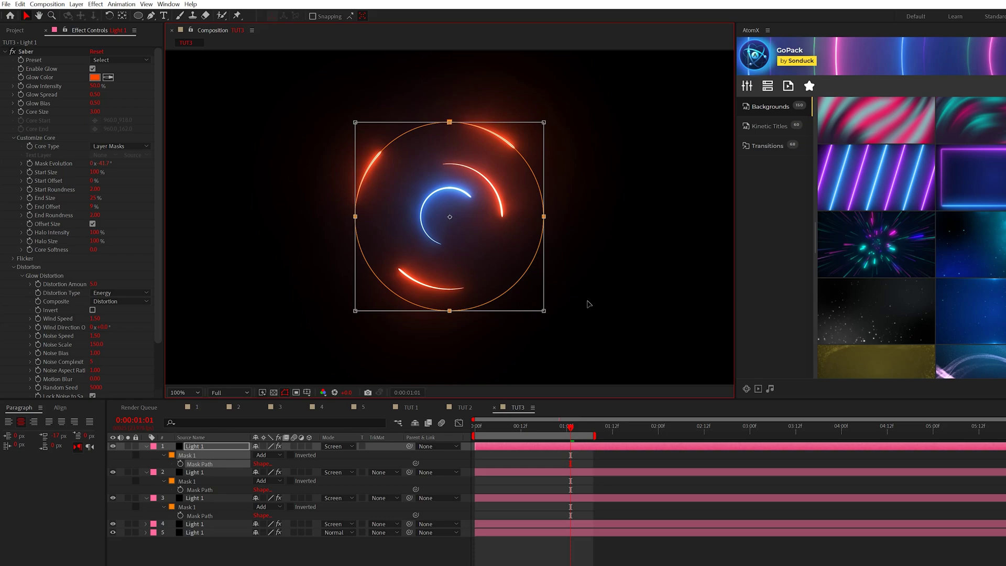
key("ctrl+d")
key("ctrl+t")
key("Return")
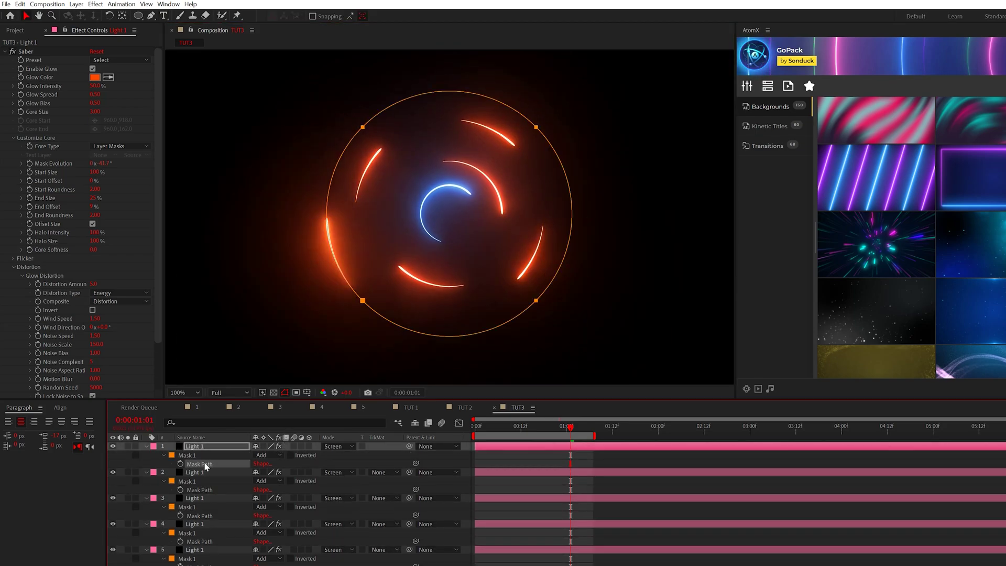